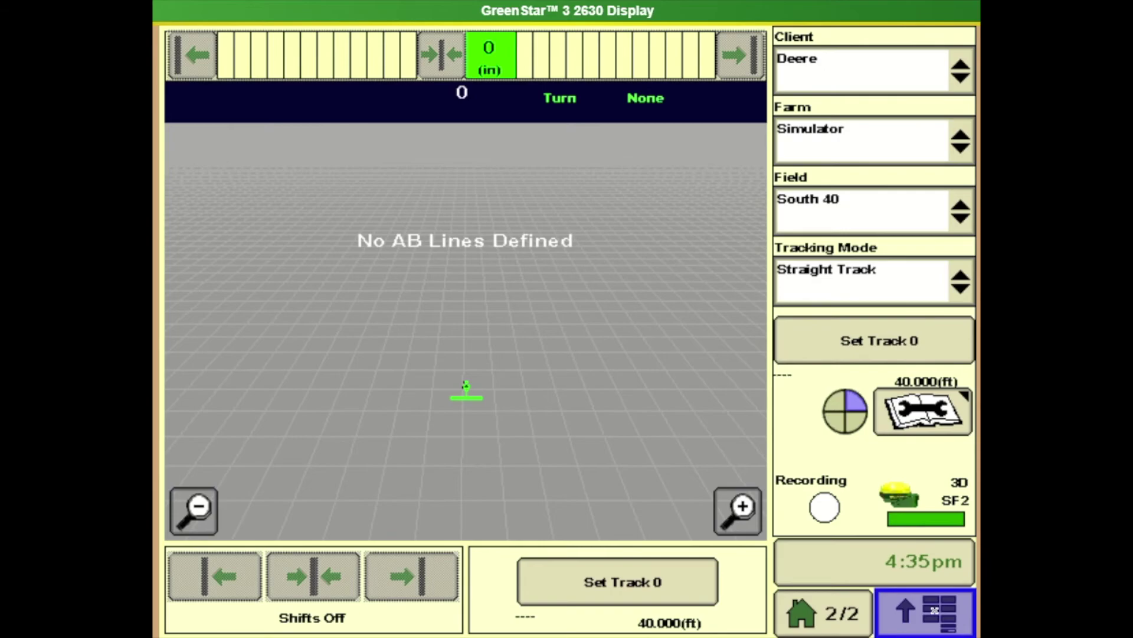
- Open the GreenStar application to its Equipment page for the 8x30 tractor
{"action": "left_click", "coordinate": [934, 611]}
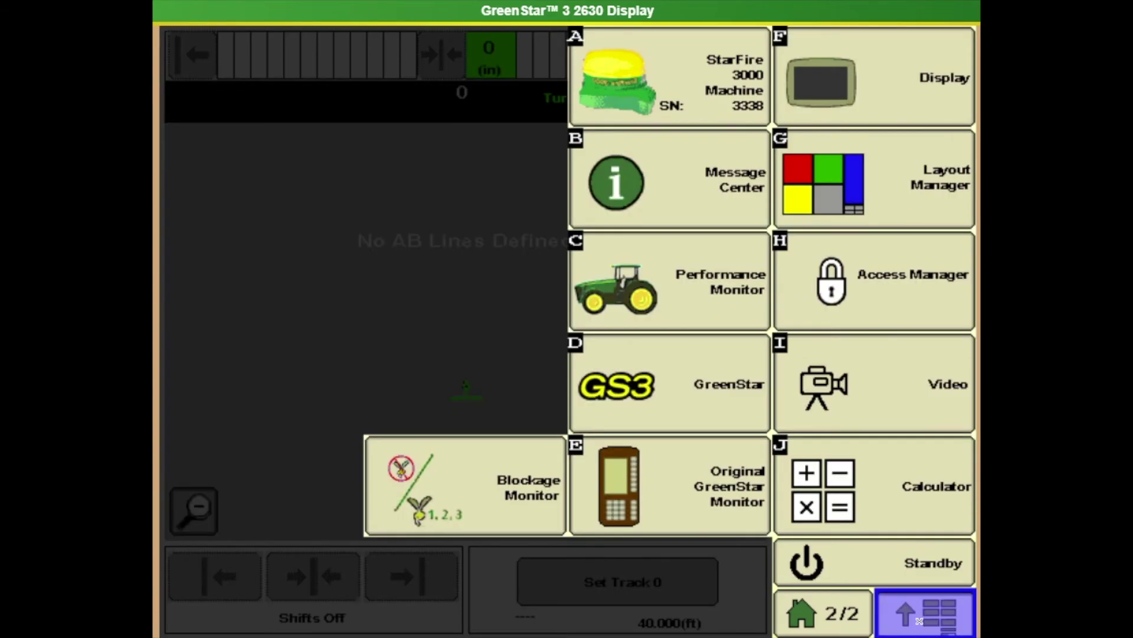
{"action": "left_click", "coordinate": [663, 383]}
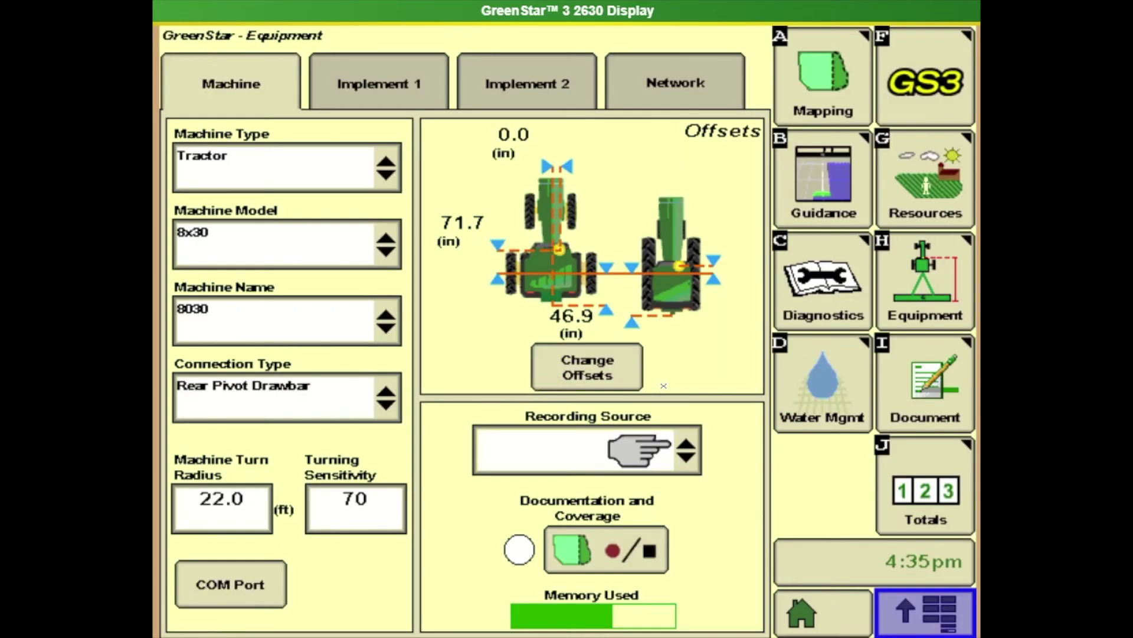
- Review the Deere / Simulator / South 40 field resources, then return to the Equipment page
{"action": "left_click", "coordinate": [937, 149]}
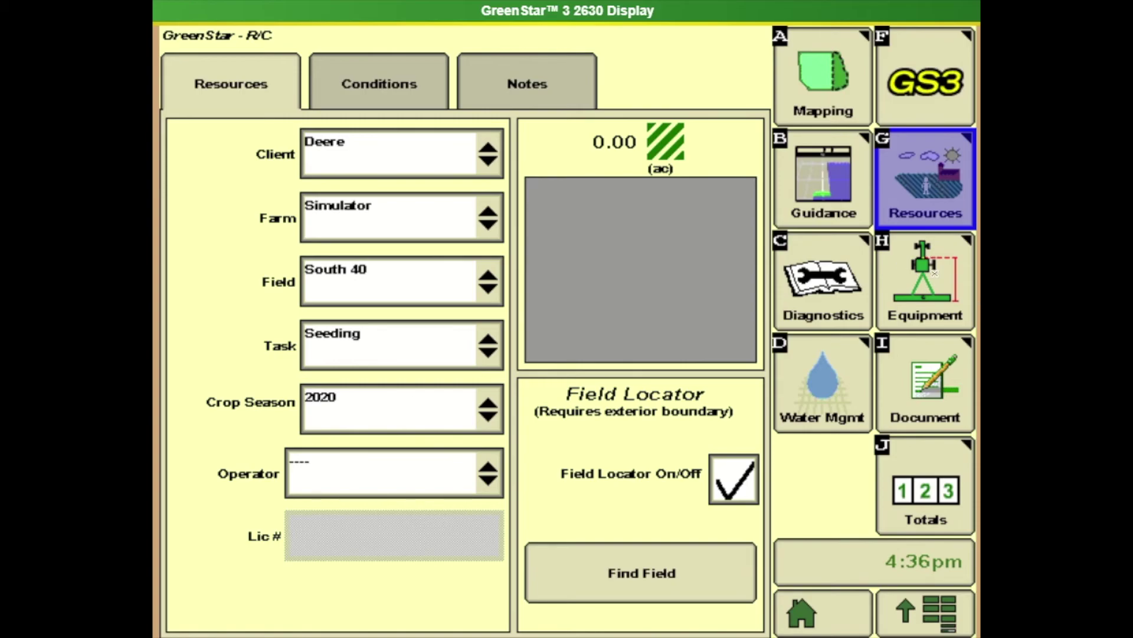
{"action": "key", "text": "h"}
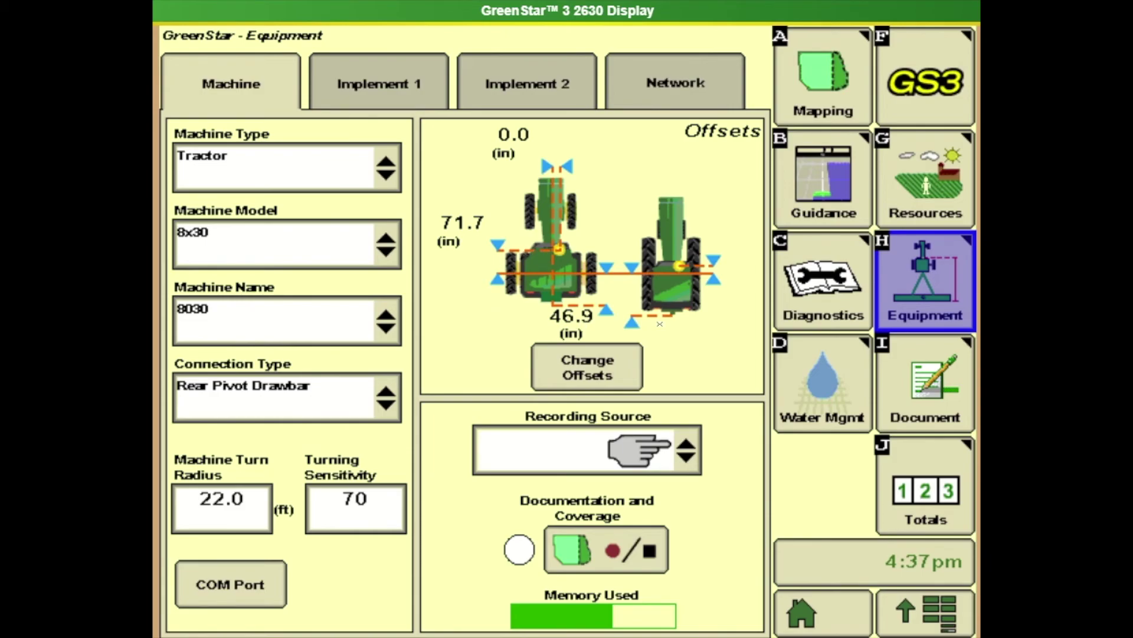
- Accept tractor offsets 0.0, 71.7, 46.9 and 0.00 in, then view the Implement 1 seeder
{"action": "left_click", "coordinate": [610, 365]}
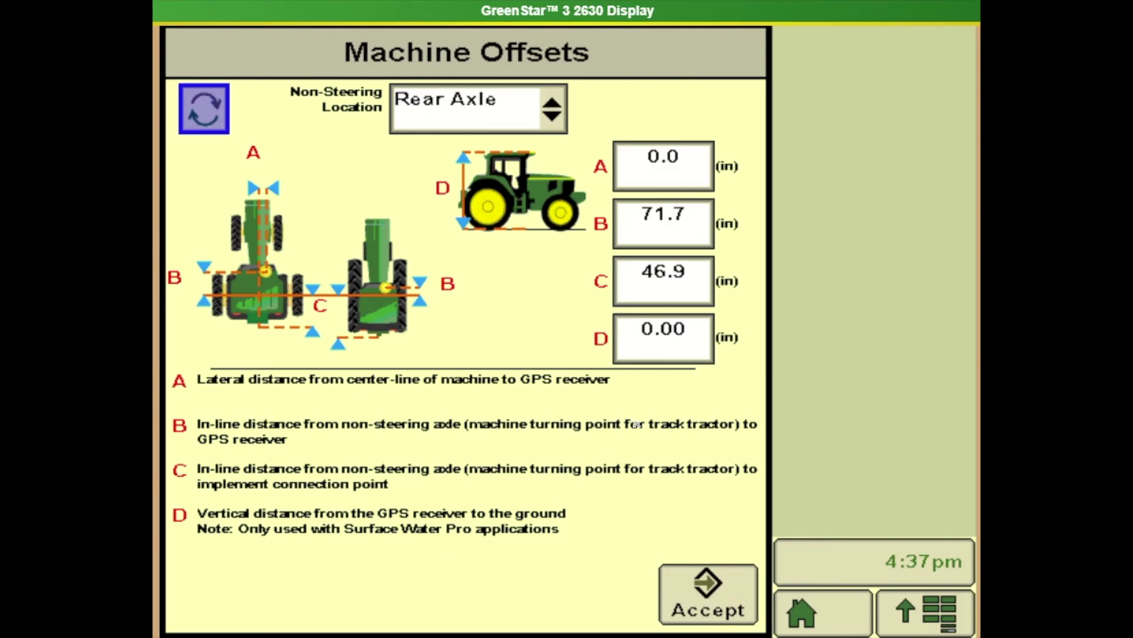
{"action": "left_click", "coordinate": [709, 585]}
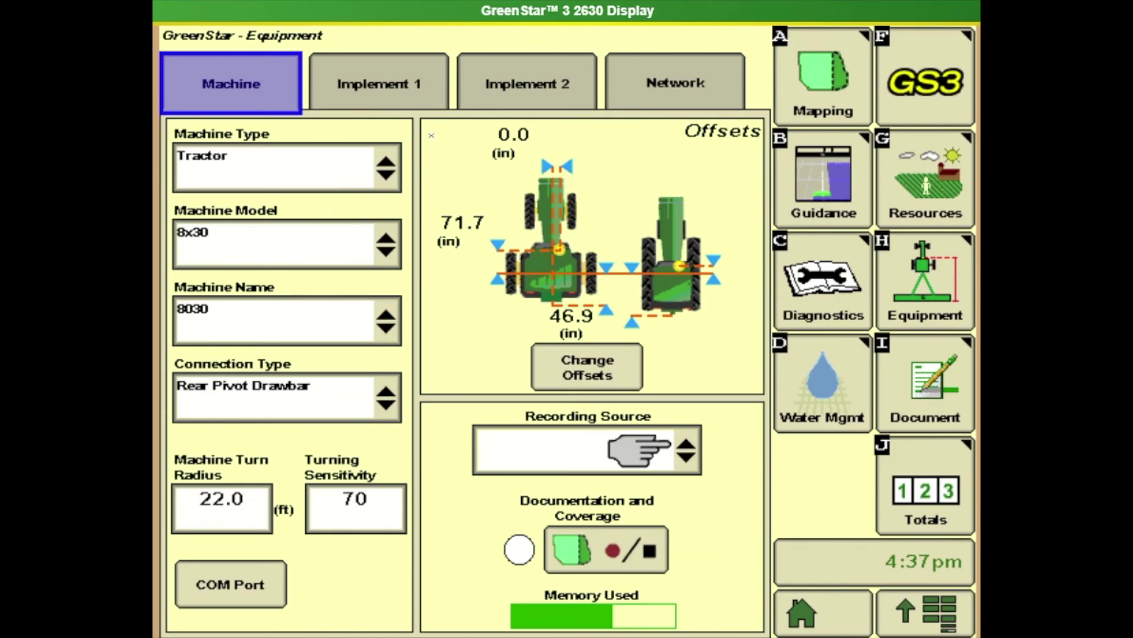
{"action": "left_click", "coordinate": [389, 84]}
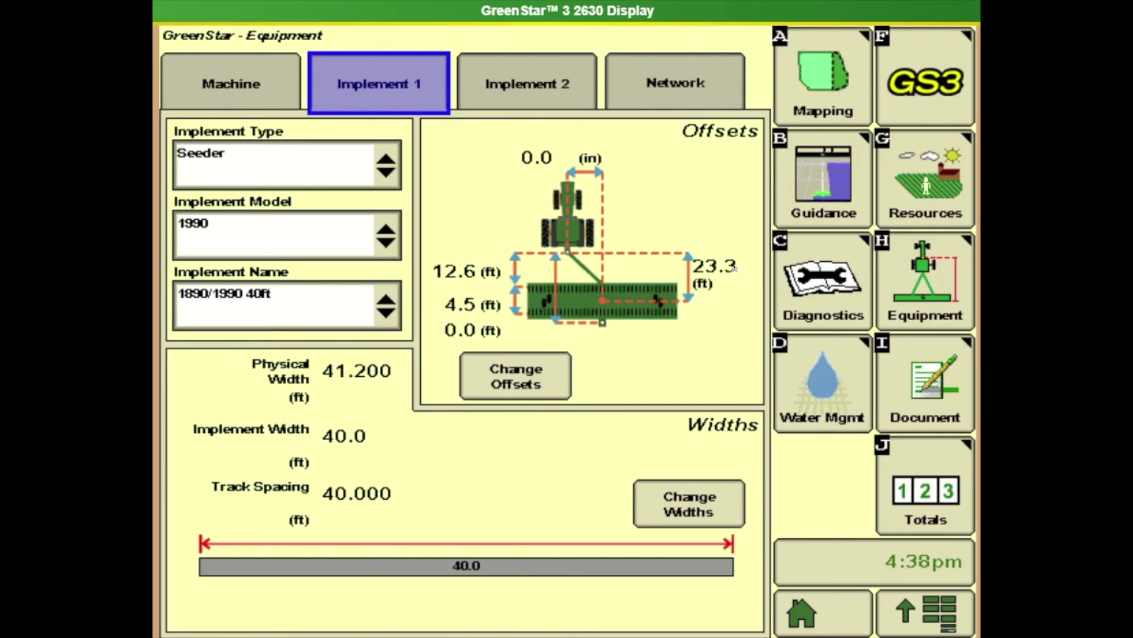
- Add a Planting / Seeding operation and delete it, leaving only Wheat (Hrd Rd Wtr)
{"action": "left_click", "coordinate": [928, 387]}
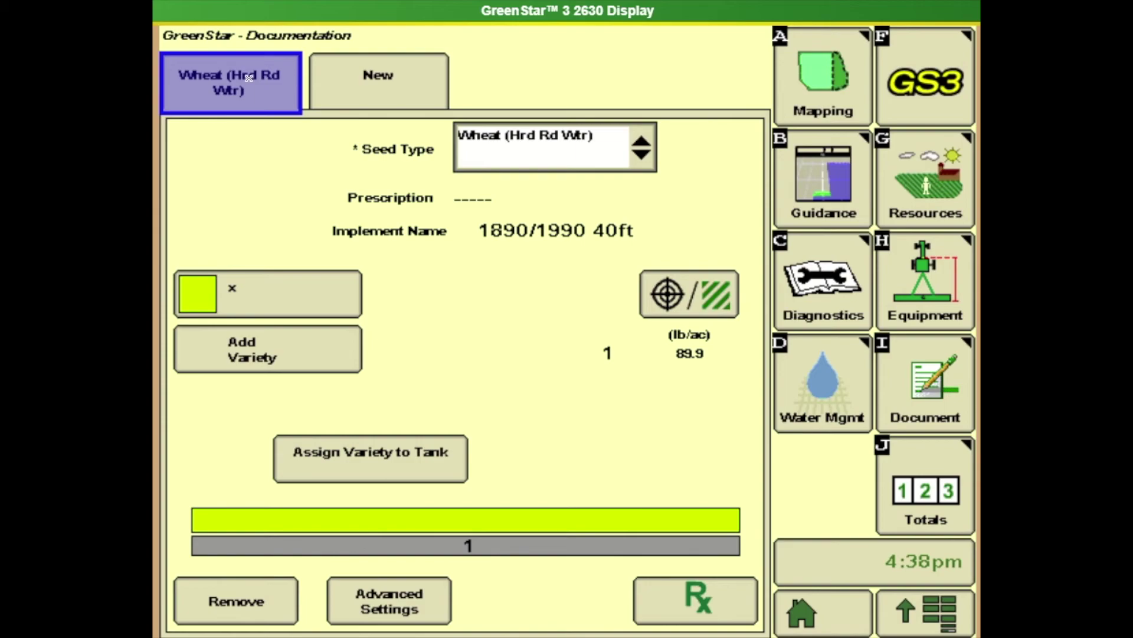
{"action": "left_click", "coordinate": [390, 72]}
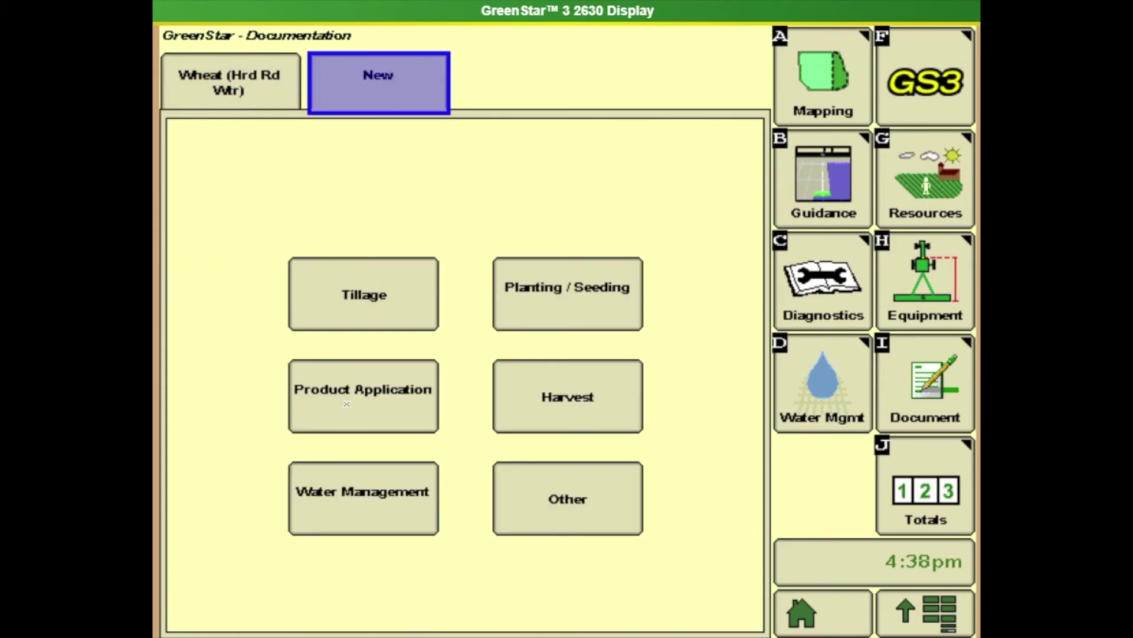
{"action": "left_click", "coordinate": [531, 295]}
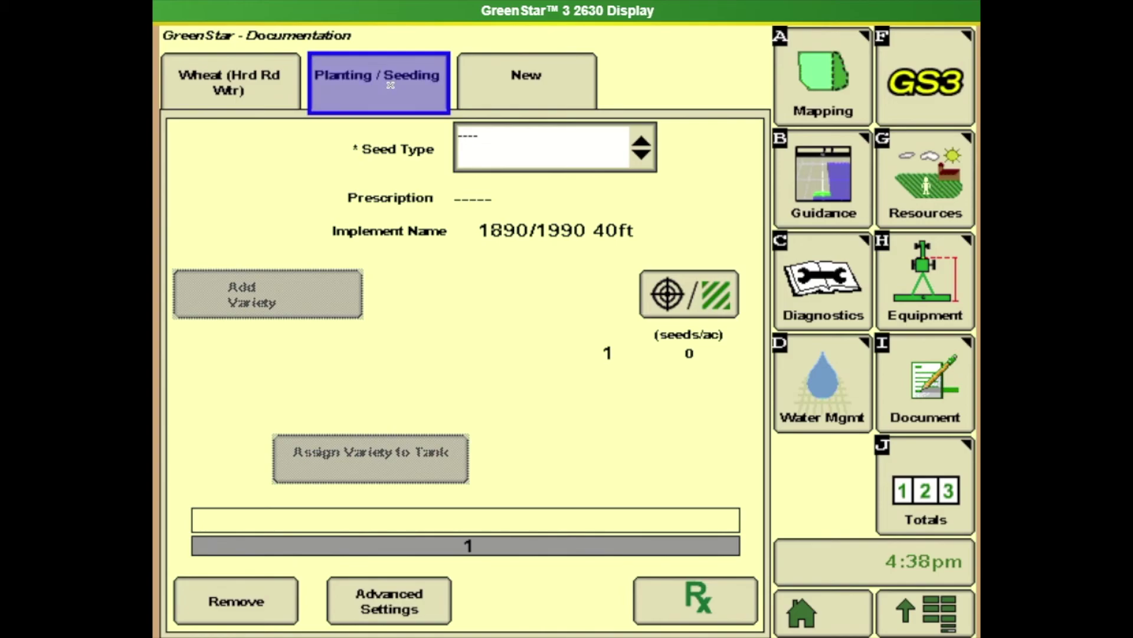
{"action": "left_click", "coordinate": [272, 594]}
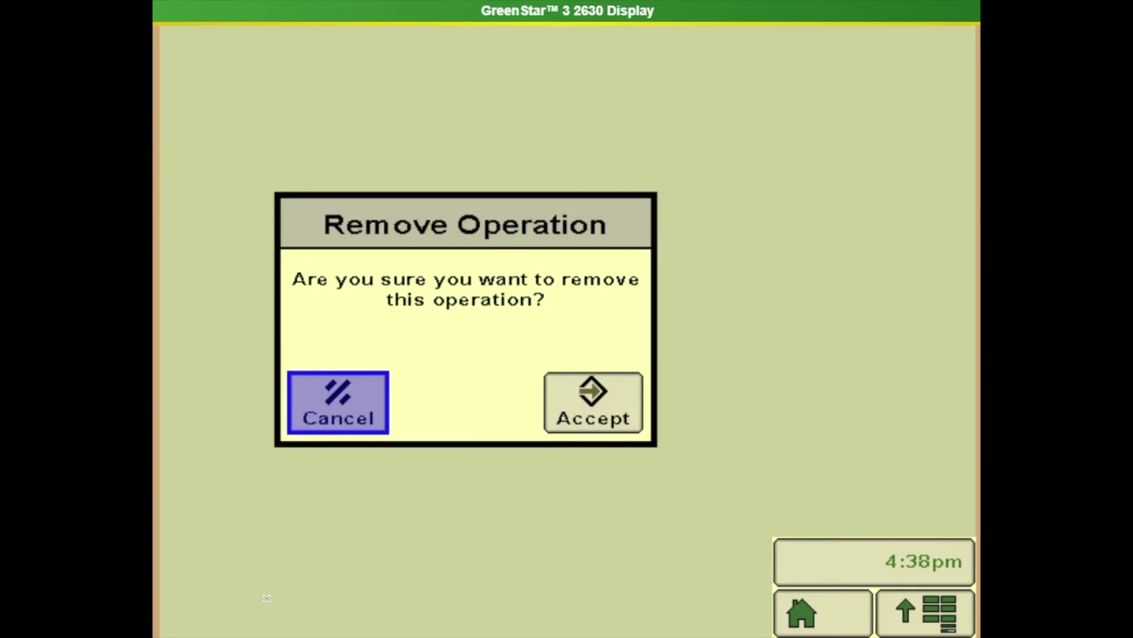
{"action": "left_click", "coordinate": [586, 395]}
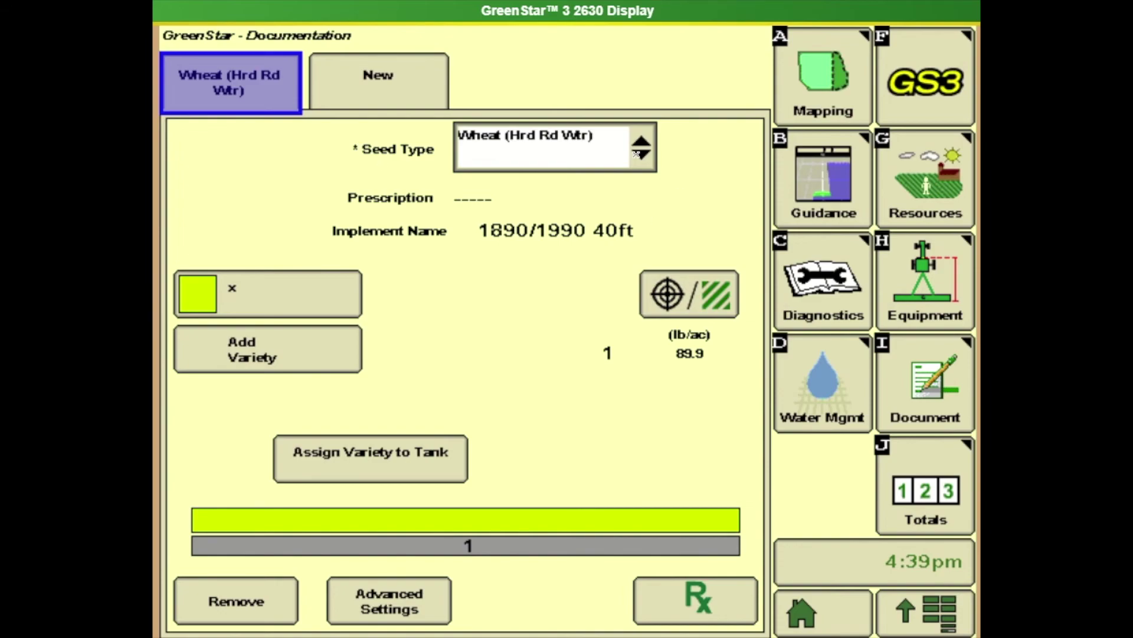
{"action": "left_click", "coordinate": [636, 152]}
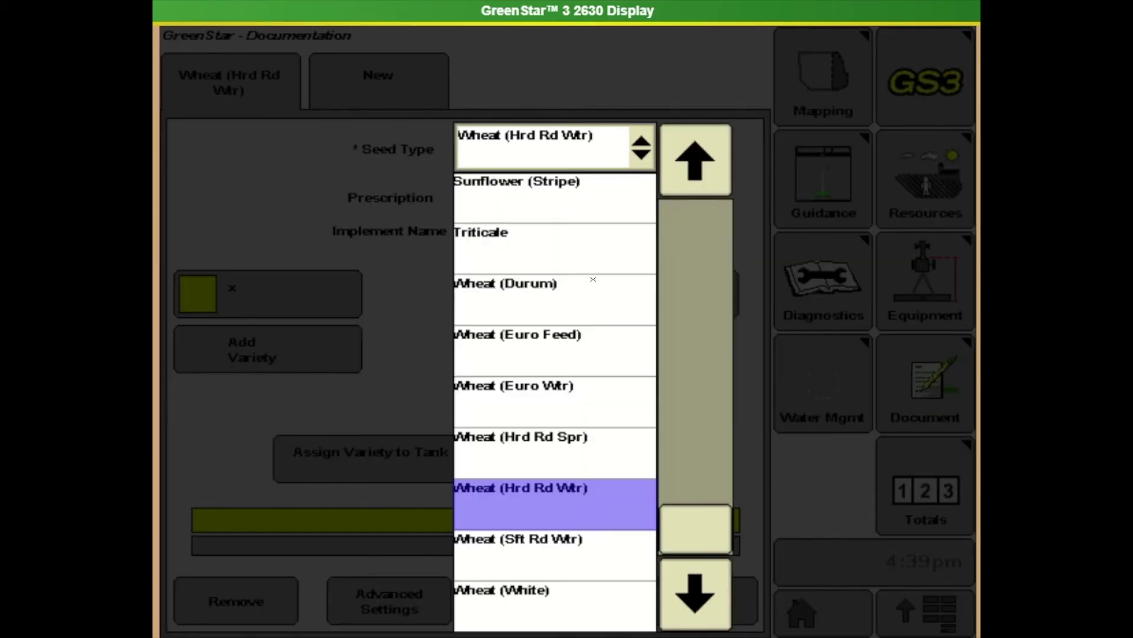
{"action": "left_click", "coordinate": [564, 504]}
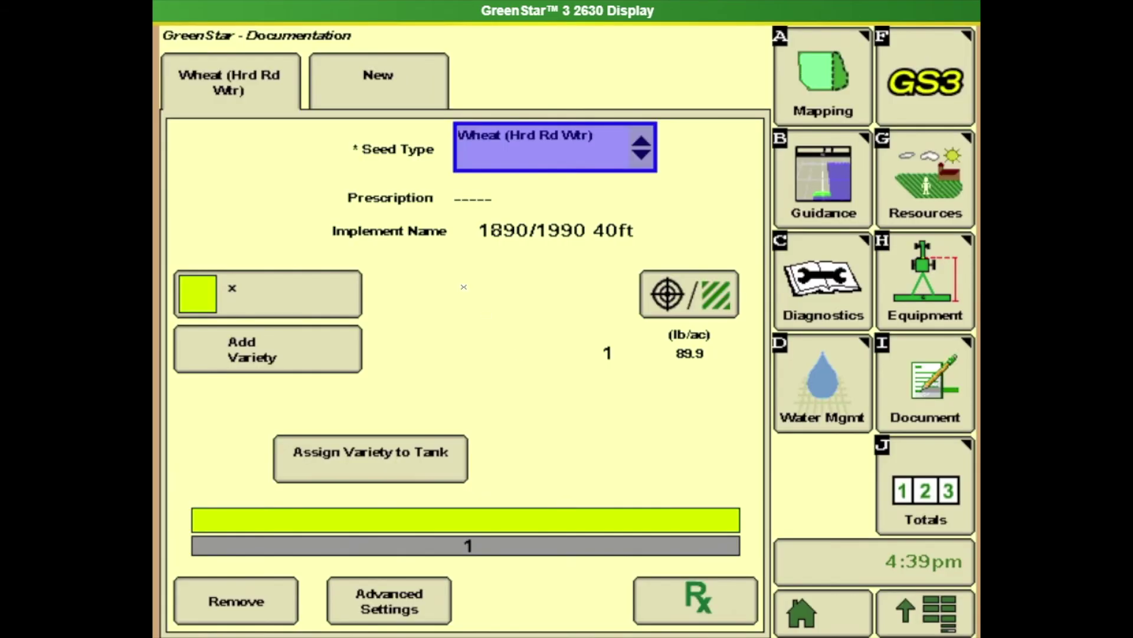
{"action": "left_click", "coordinate": [267, 349]}
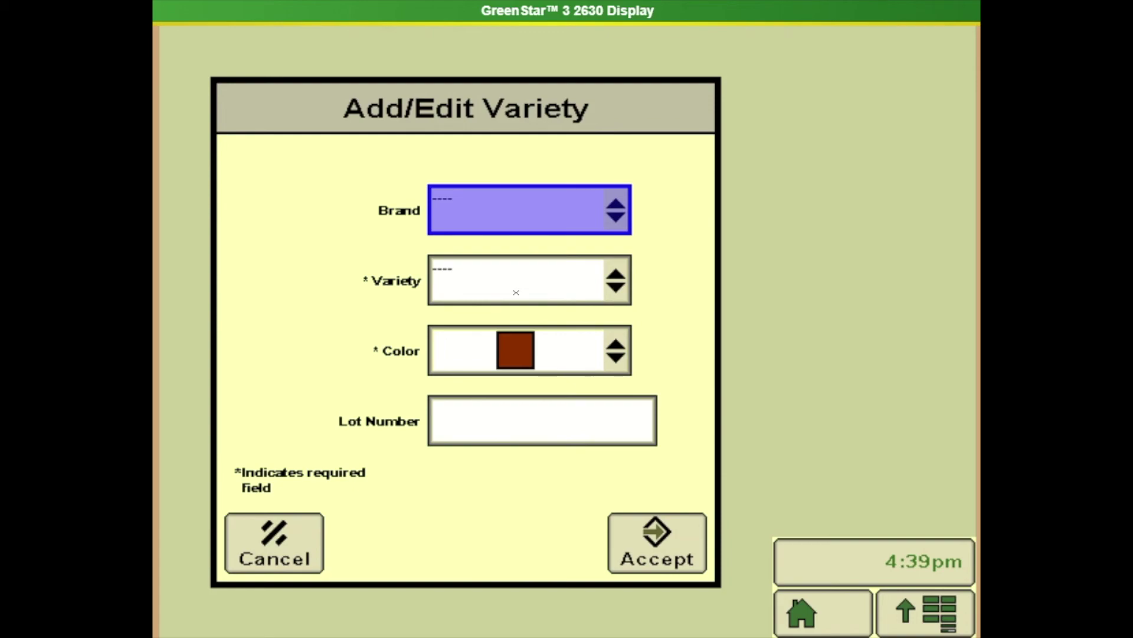
{"action": "left_click", "coordinate": [666, 549]}
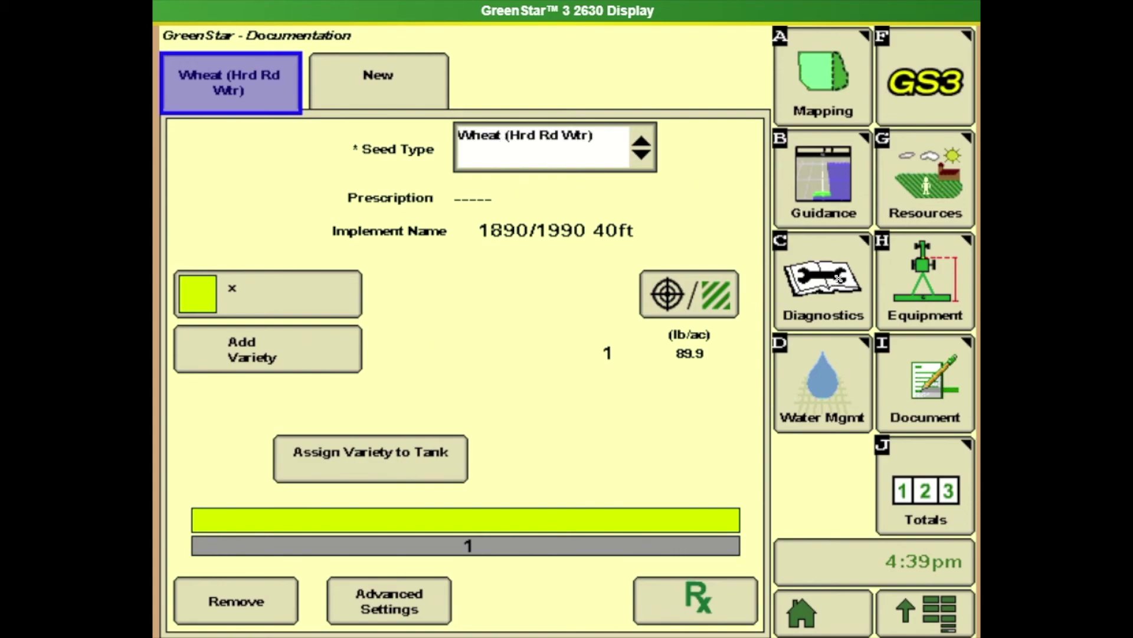
- Show the Recording diagnostic readings: field, task and Wheat defined, recording source Manual
{"action": "left_click", "coordinate": [824, 282]}
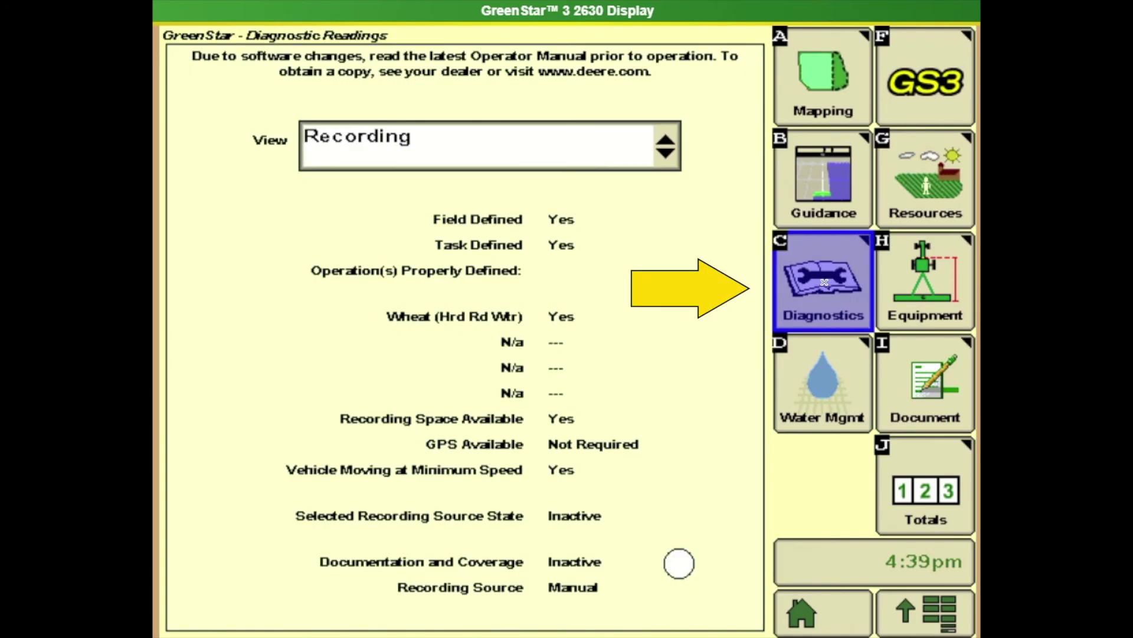
{"action": "left_click", "coordinate": [665, 149]}
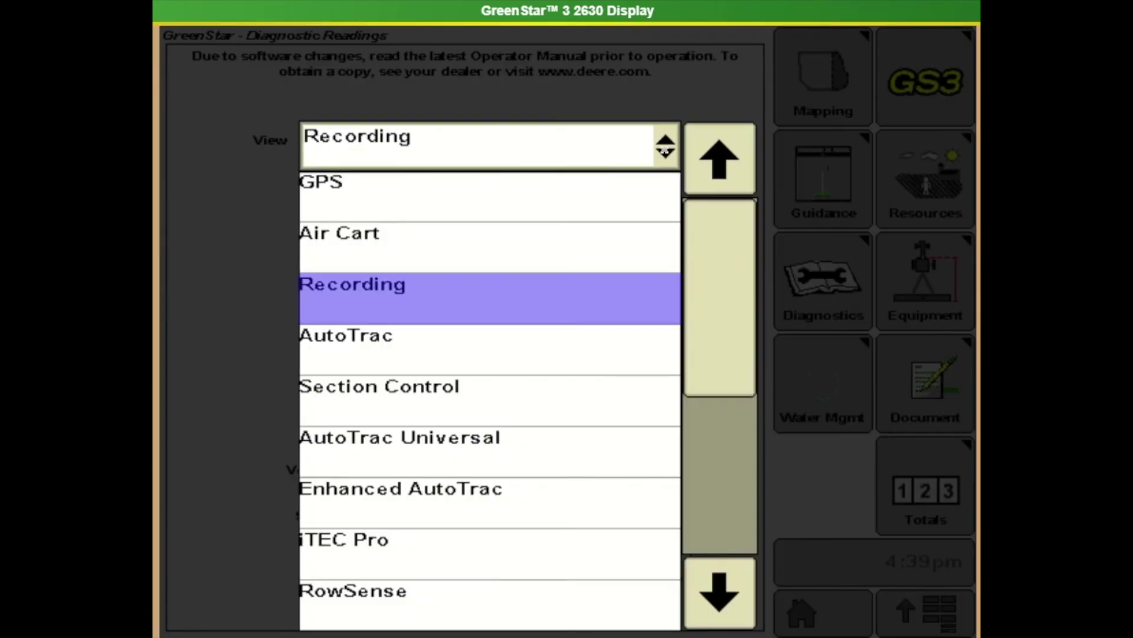
{"action": "left_click", "coordinate": [530, 294]}
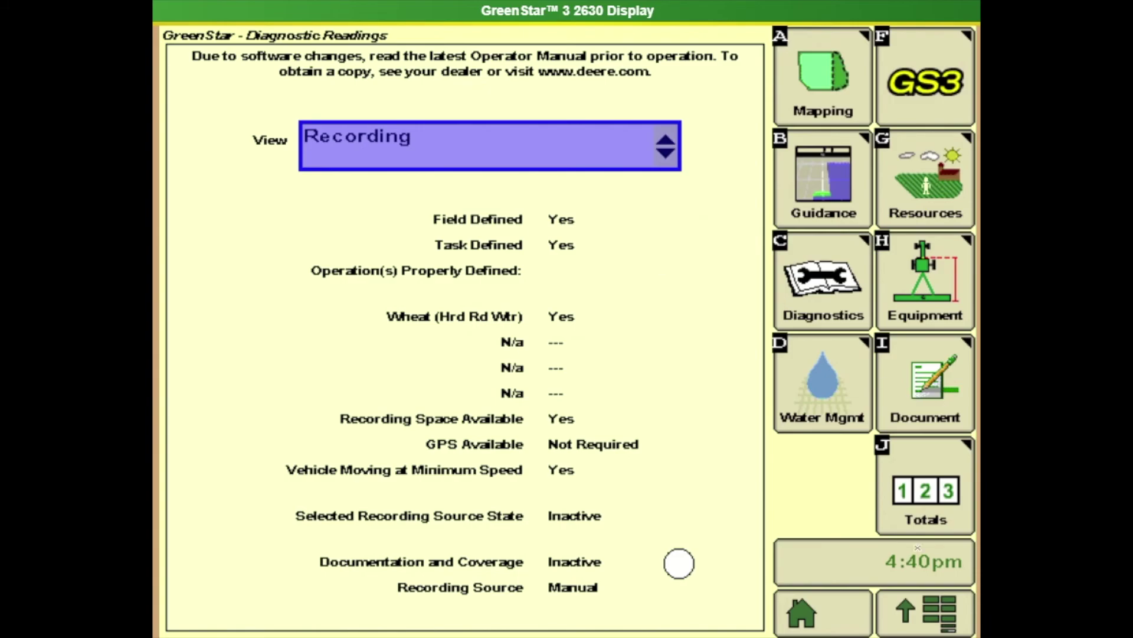
- Open the Blockage Monitor's Main Run Page and toggle meter sections 1 and 2 off and back on
{"action": "left_click", "coordinate": [926, 618]}
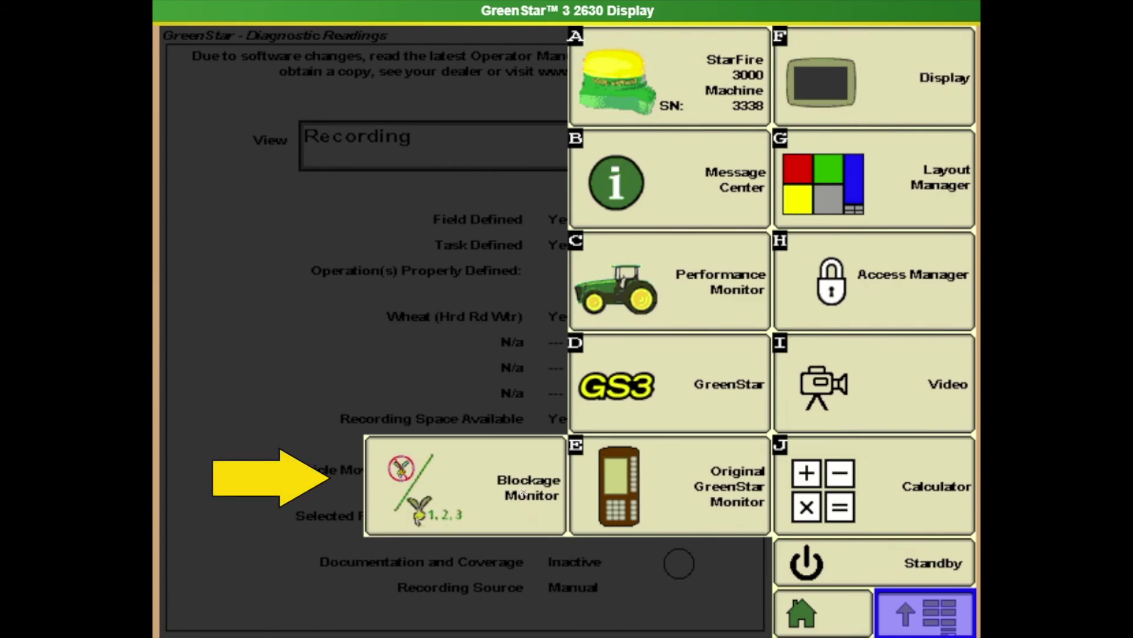
{"action": "left_click", "coordinate": [522, 487]}
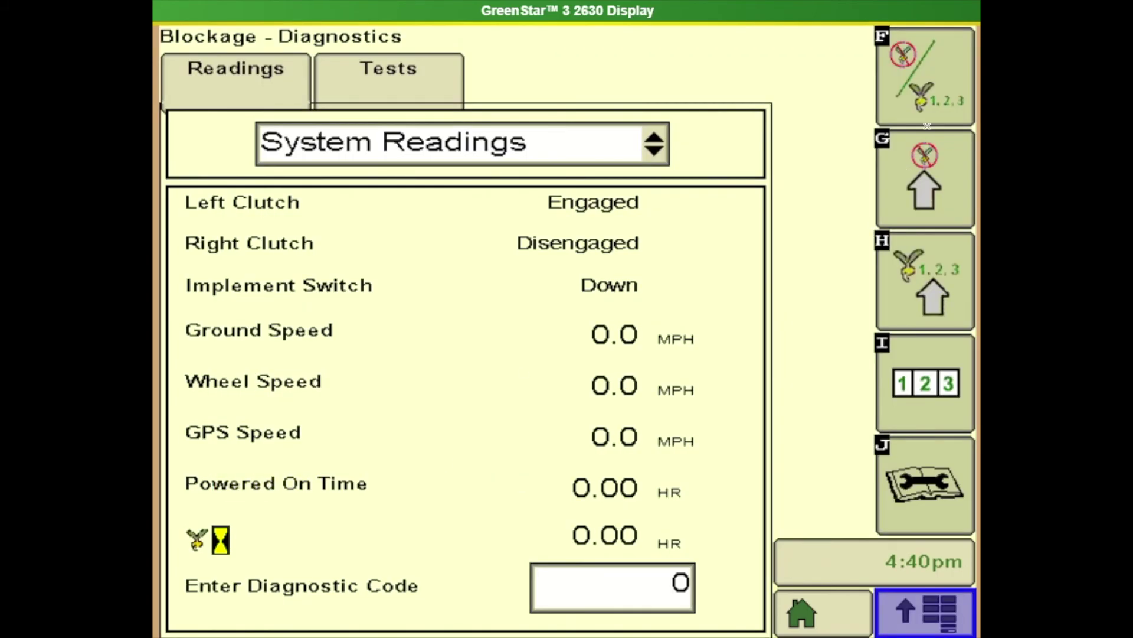
{"action": "left_click", "coordinate": [939, 82]}
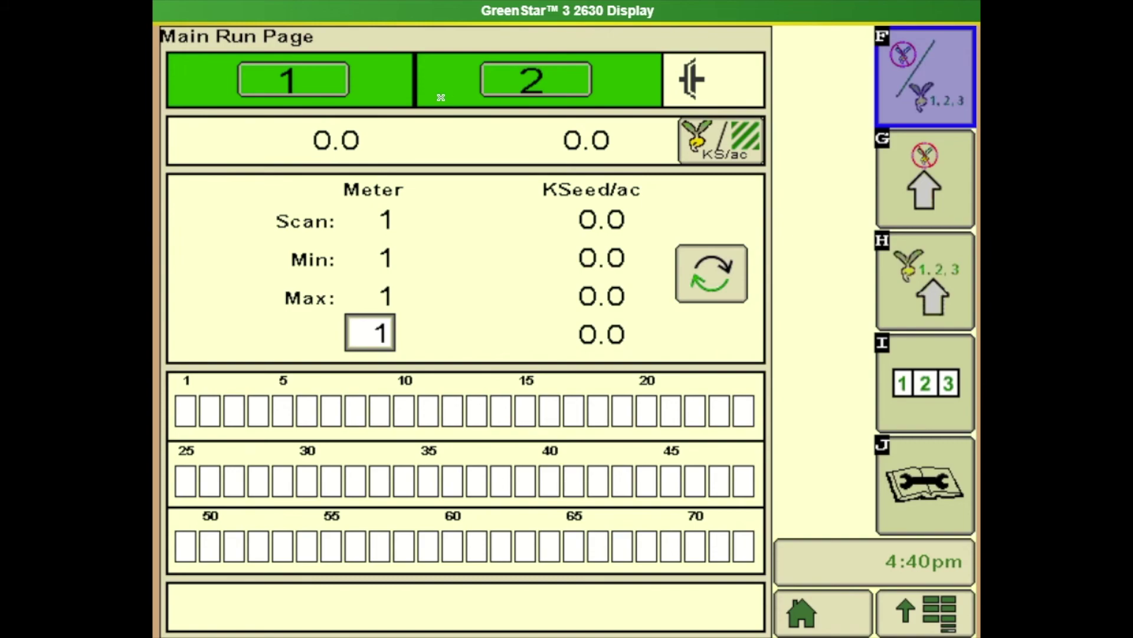
{"action": "left_click", "coordinate": [324, 78]}
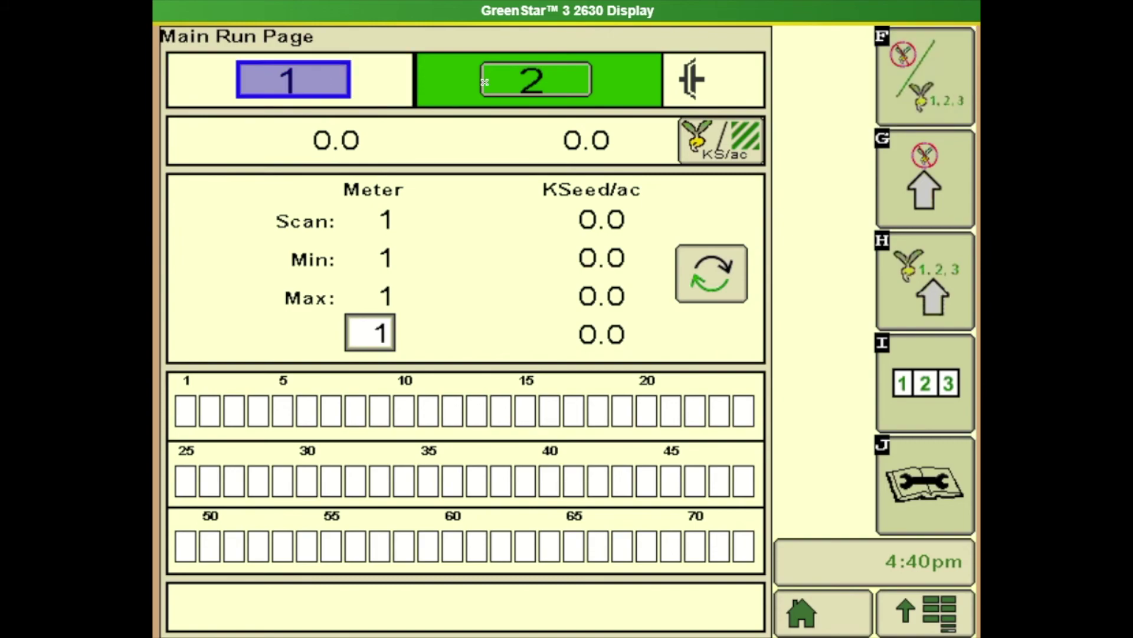
{"action": "left_click", "coordinate": [556, 81]}
{"action": "left_click", "coordinate": [349, 80]}
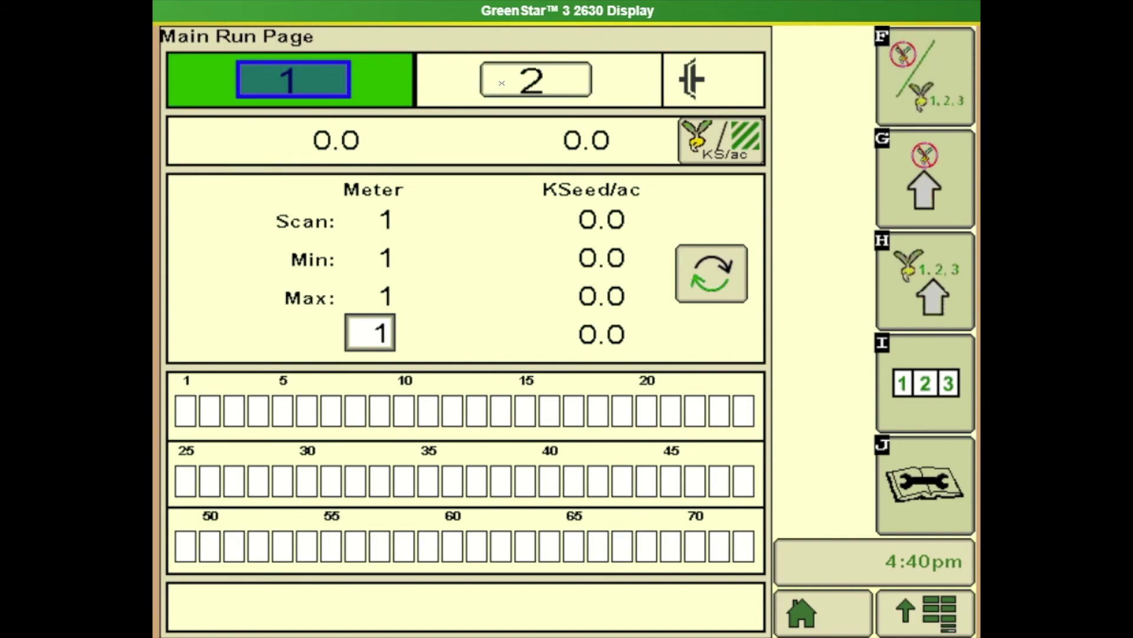
{"action": "left_click", "coordinate": [527, 80]}
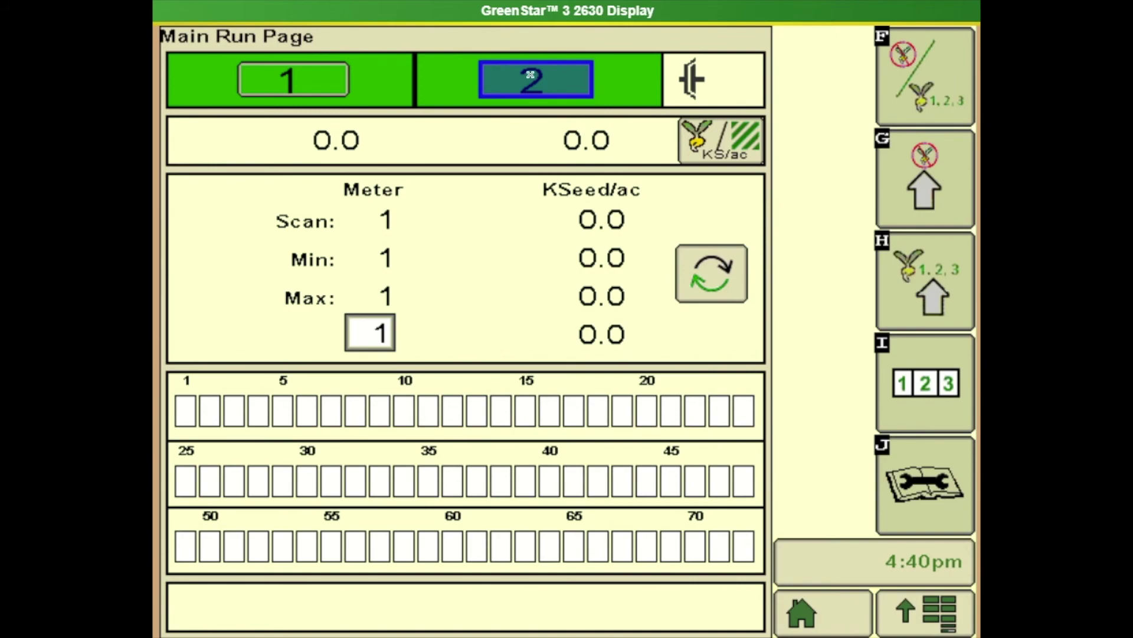
- Split the seed rate into one readout per section, keeping meter 1 displayed
{"action": "left_click", "coordinate": [724, 132]}
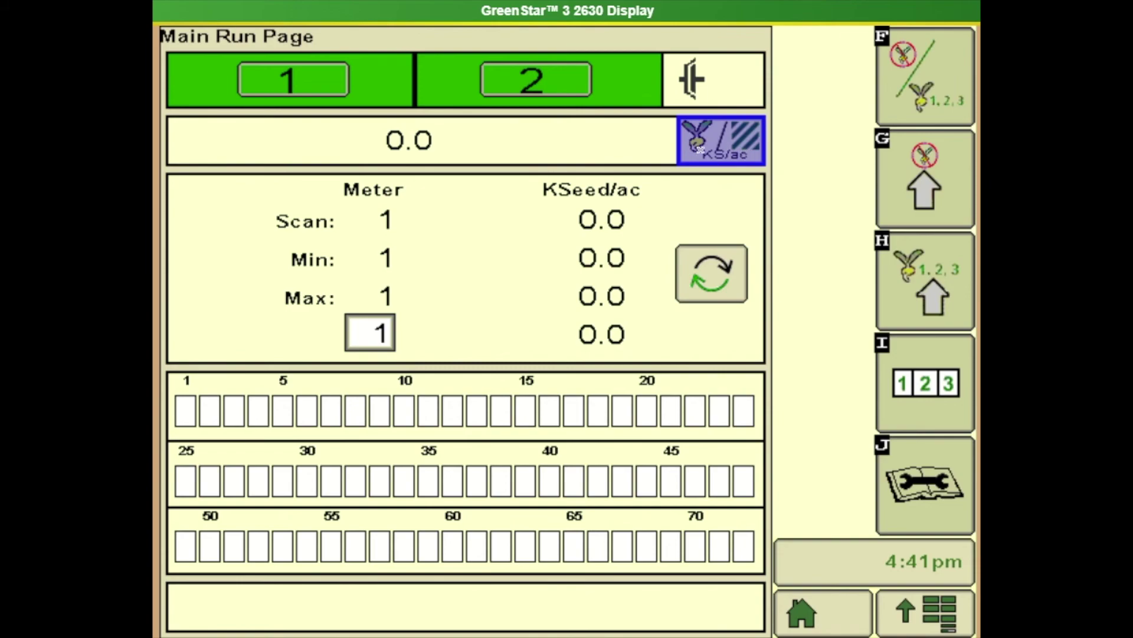
{"action": "left_click", "coordinate": [732, 137]}
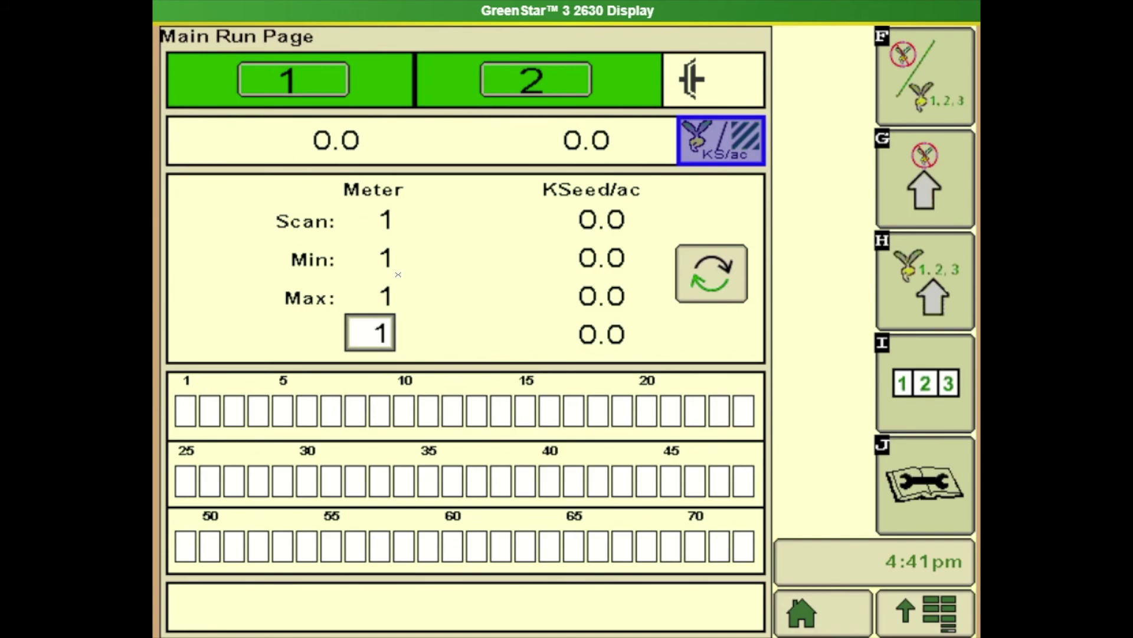
{"action": "left_click", "coordinate": [382, 332]}
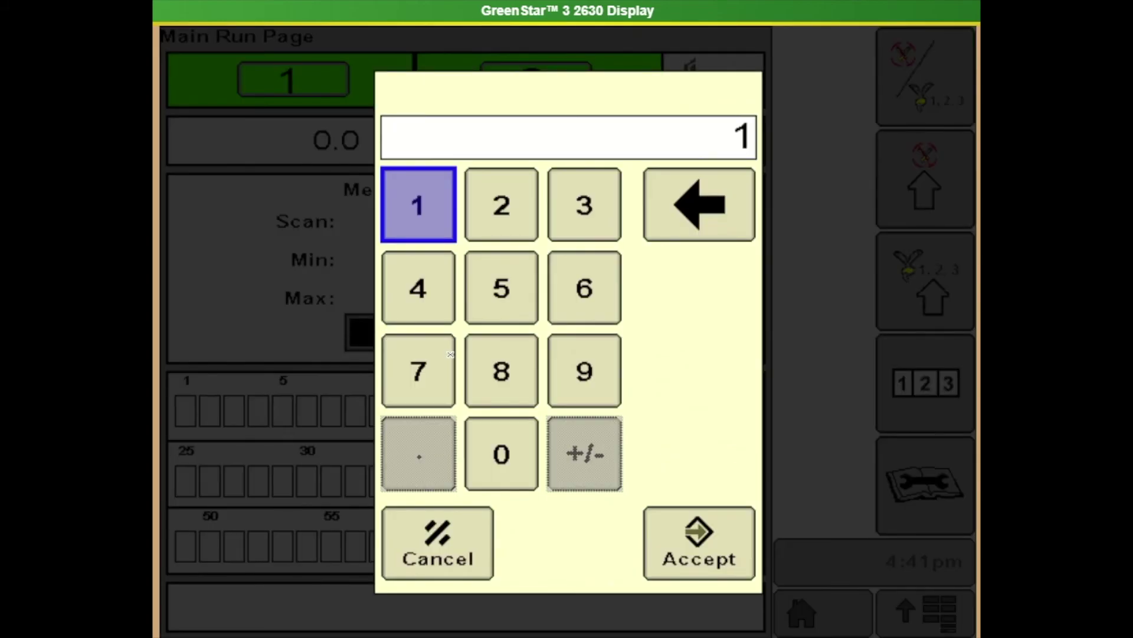
{"action": "left_click", "coordinate": [437, 525]}
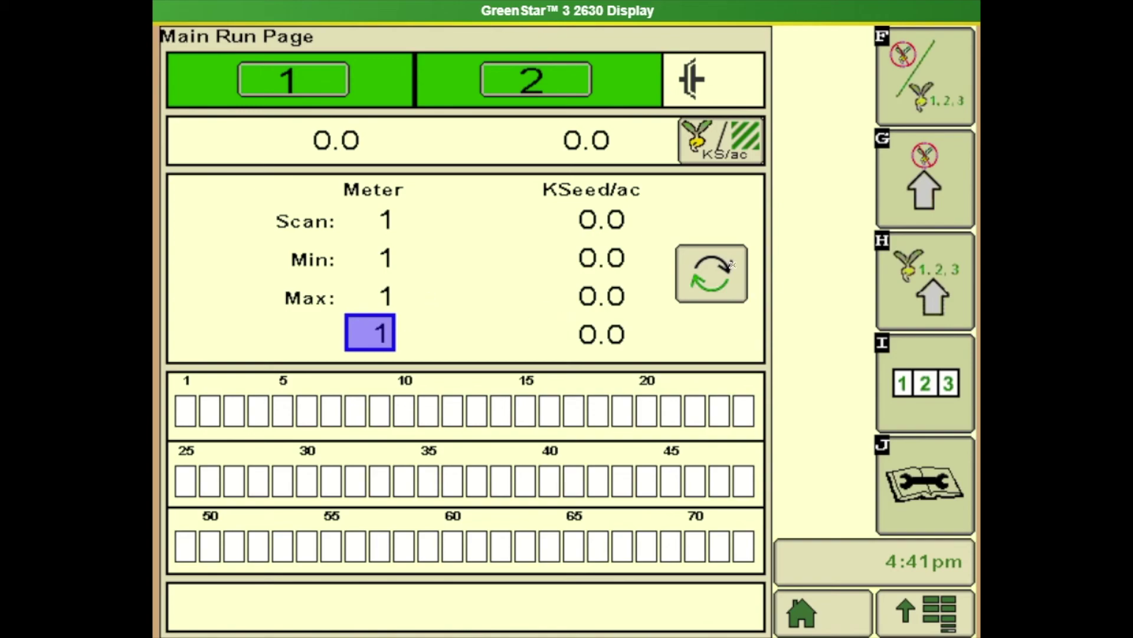
- Switch the meter table to a row bar graph of seed rate, then open the Blockage setup
{"action": "left_click", "coordinate": [718, 277]}
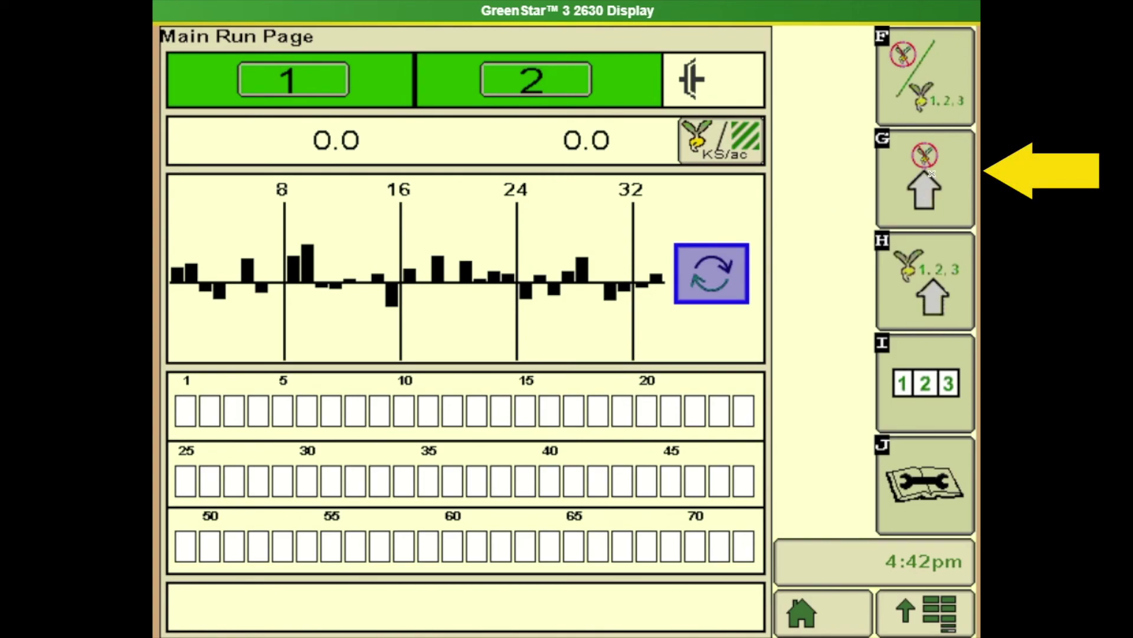
{"action": "left_click", "coordinate": [925, 164]}
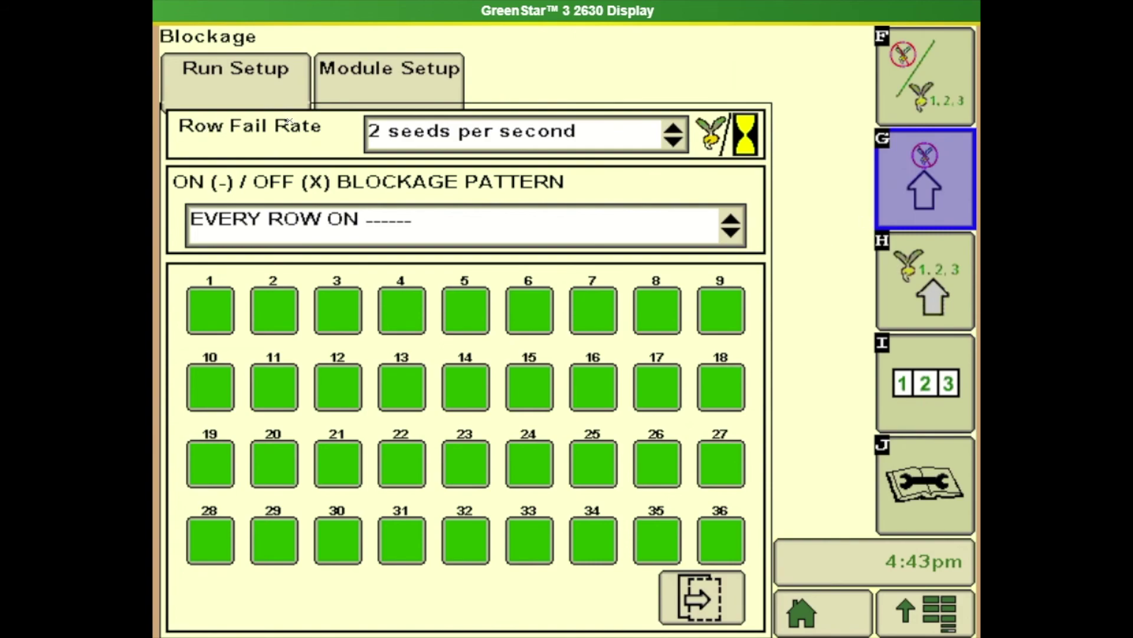
- Try 20 seeds/s and 1 seed every 3 s, then set Row Fail Rate to 10 seeds per second
{"action": "left_click", "coordinate": [648, 142]}
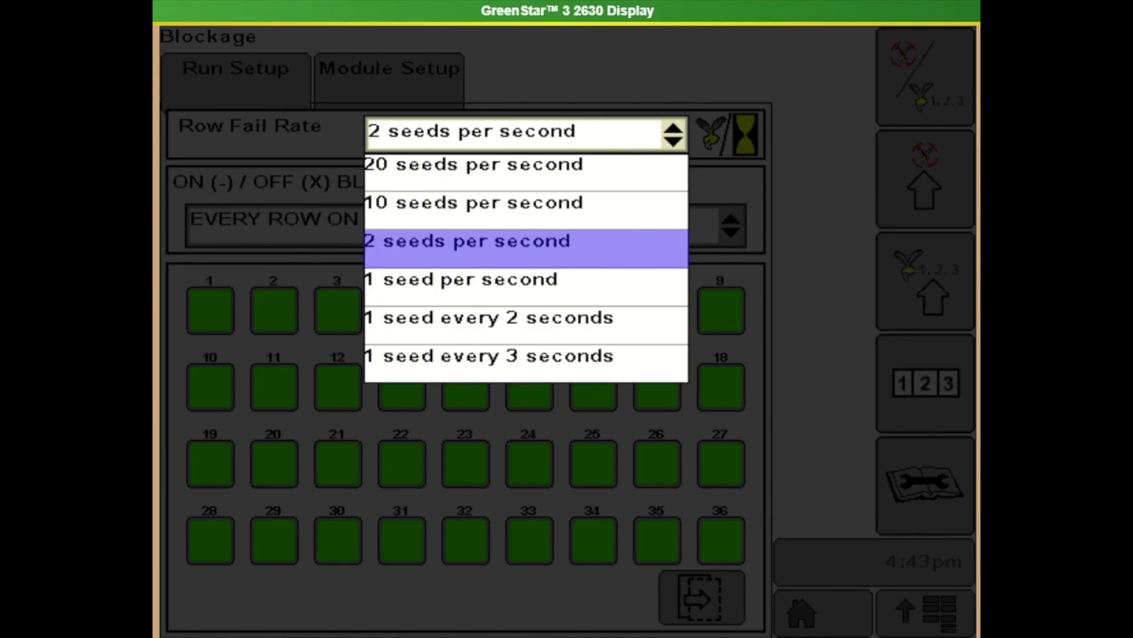
{"action": "left_click", "coordinate": [487, 172]}
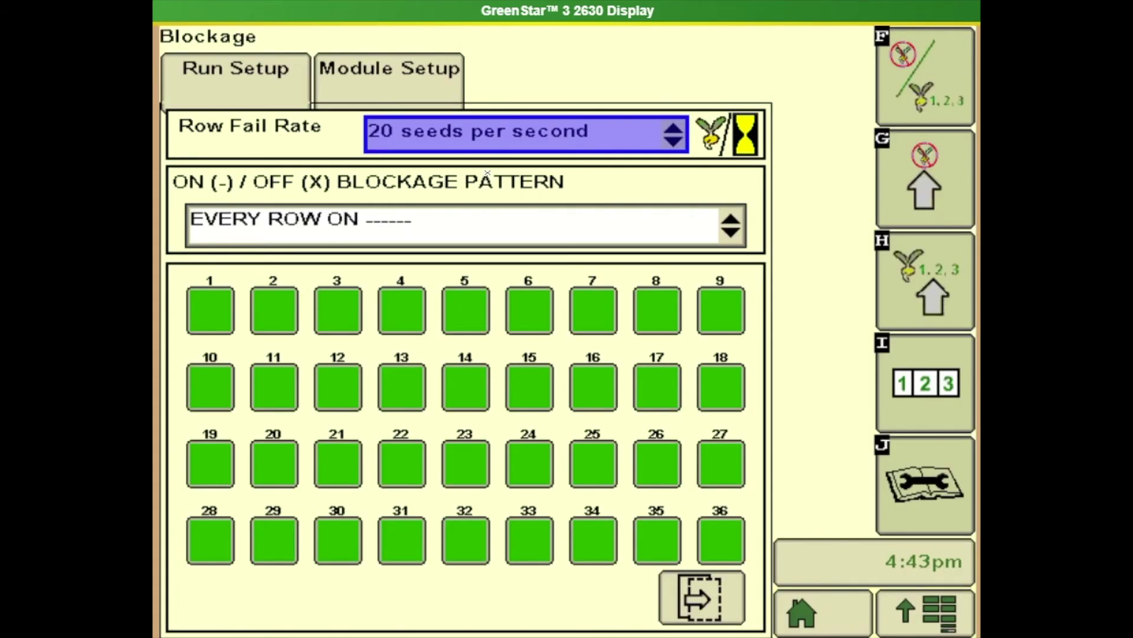
{"action": "left_click", "coordinate": [597, 121]}
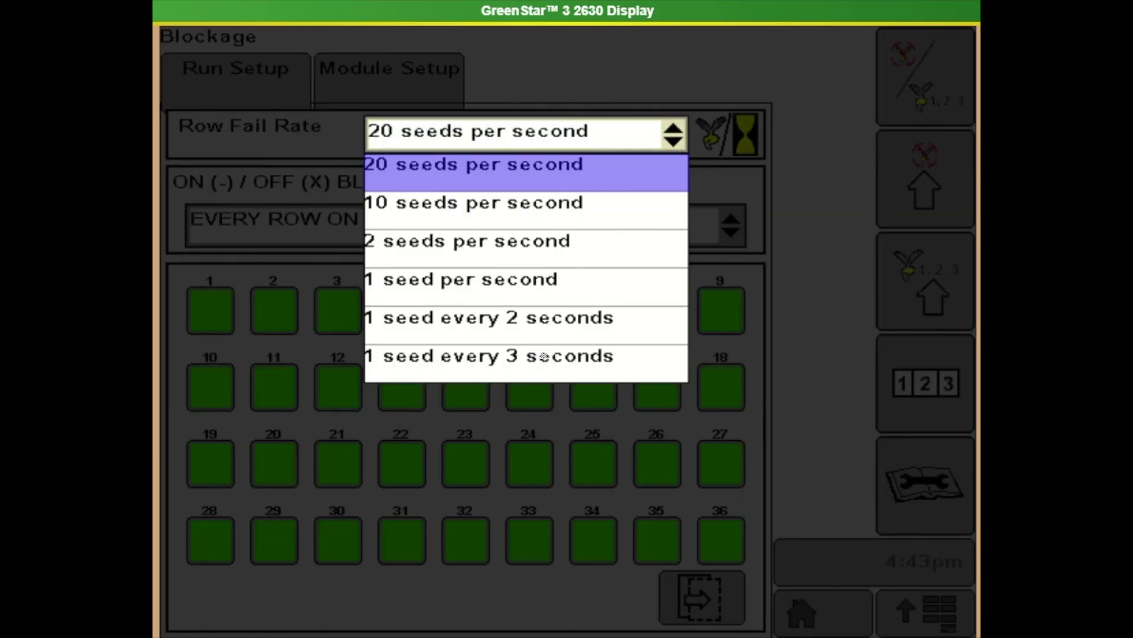
{"action": "left_click", "coordinate": [544, 357]}
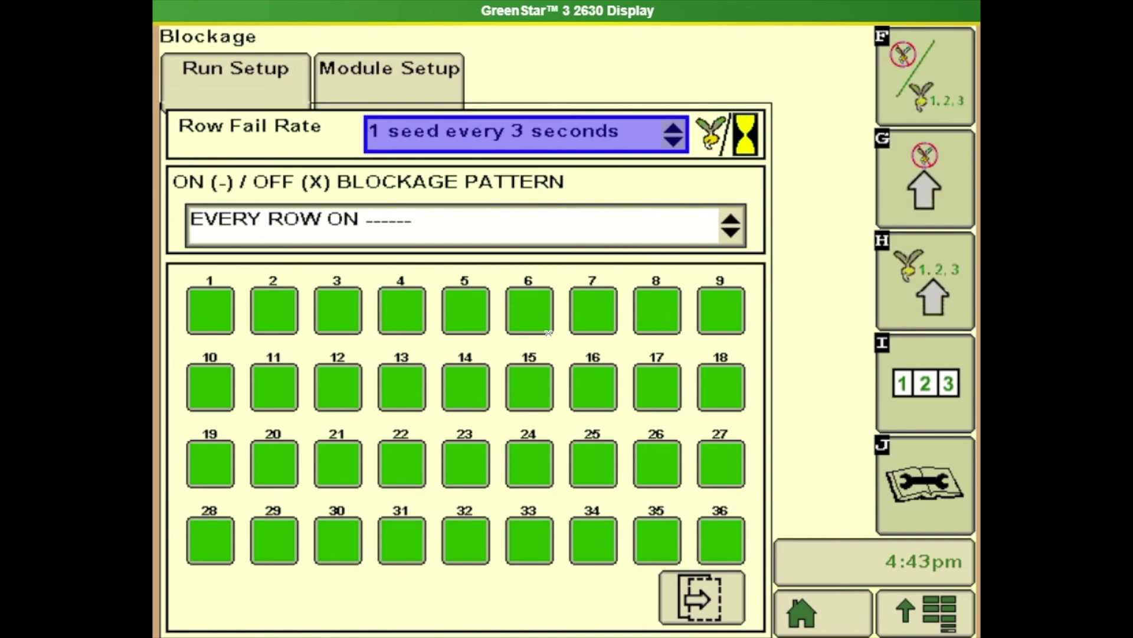
{"action": "left_click", "coordinate": [672, 136]}
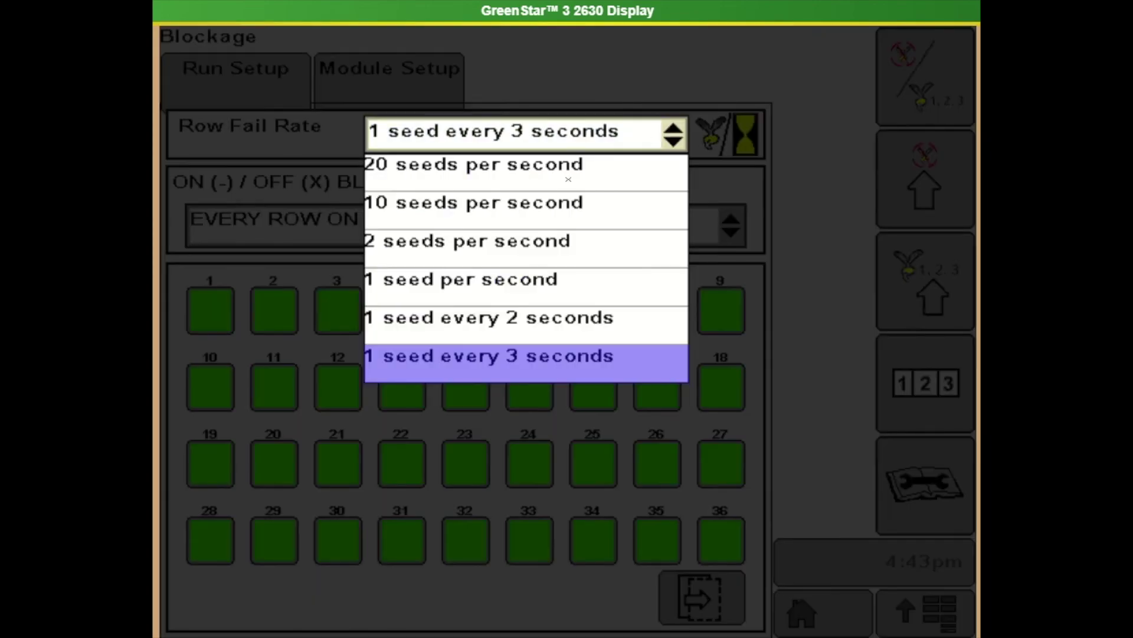
{"action": "left_click", "coordinate": [556, 209]}
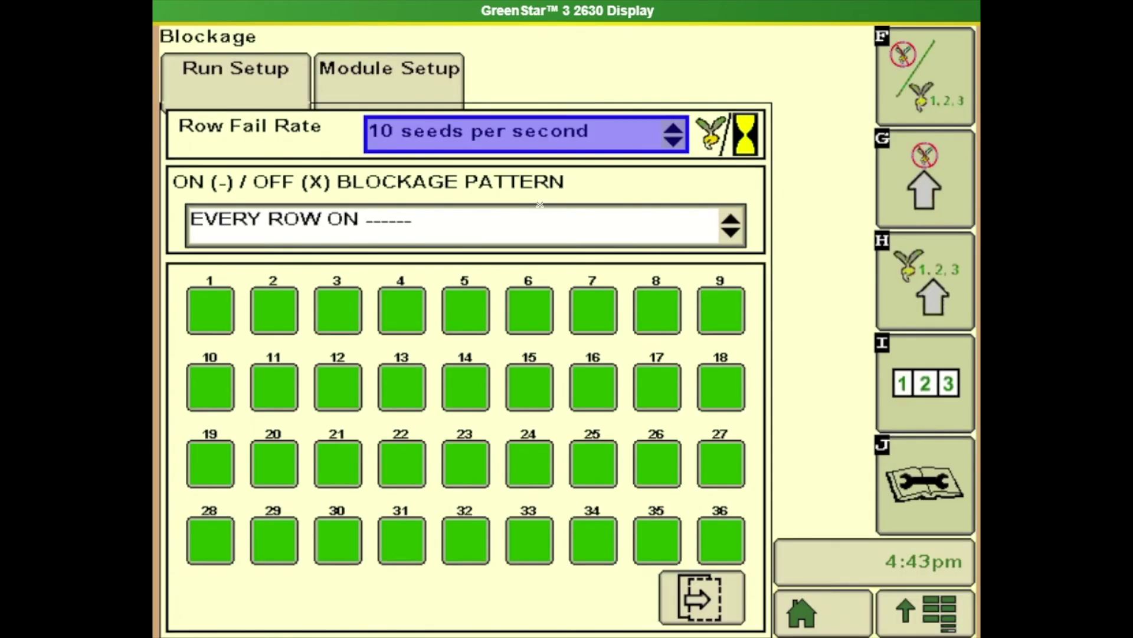
- Try the ODD and EVEN blockage patterns, then return to EVERY ROW ON
{"action": "left_click", "coordinate": [734, 223]}
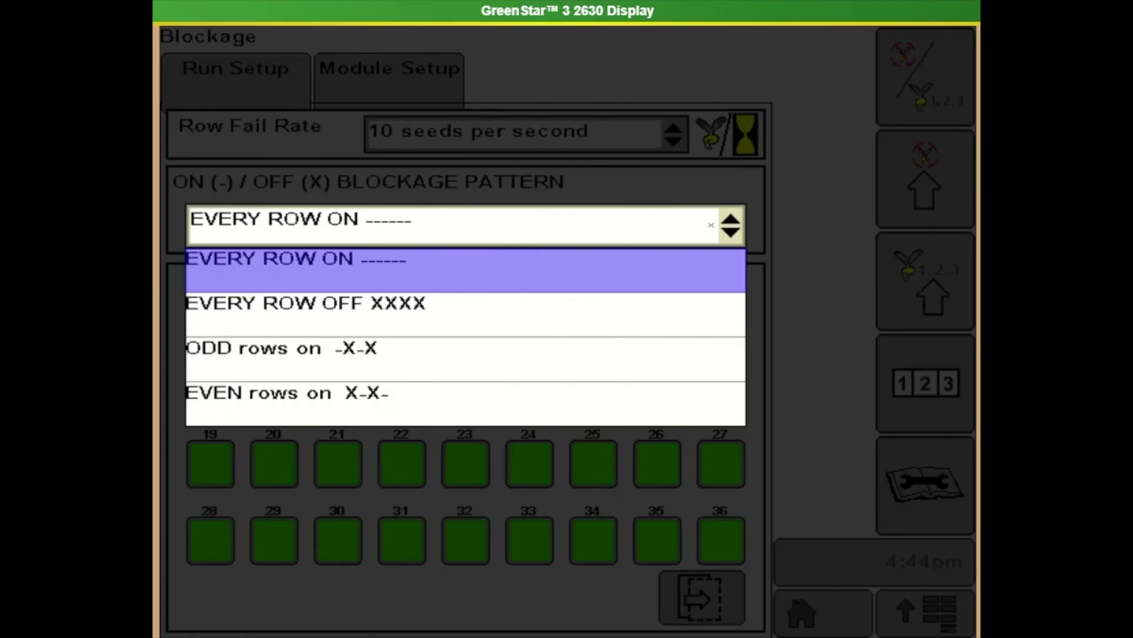
{"action": "left_click", "coordinate": [421, 357]}
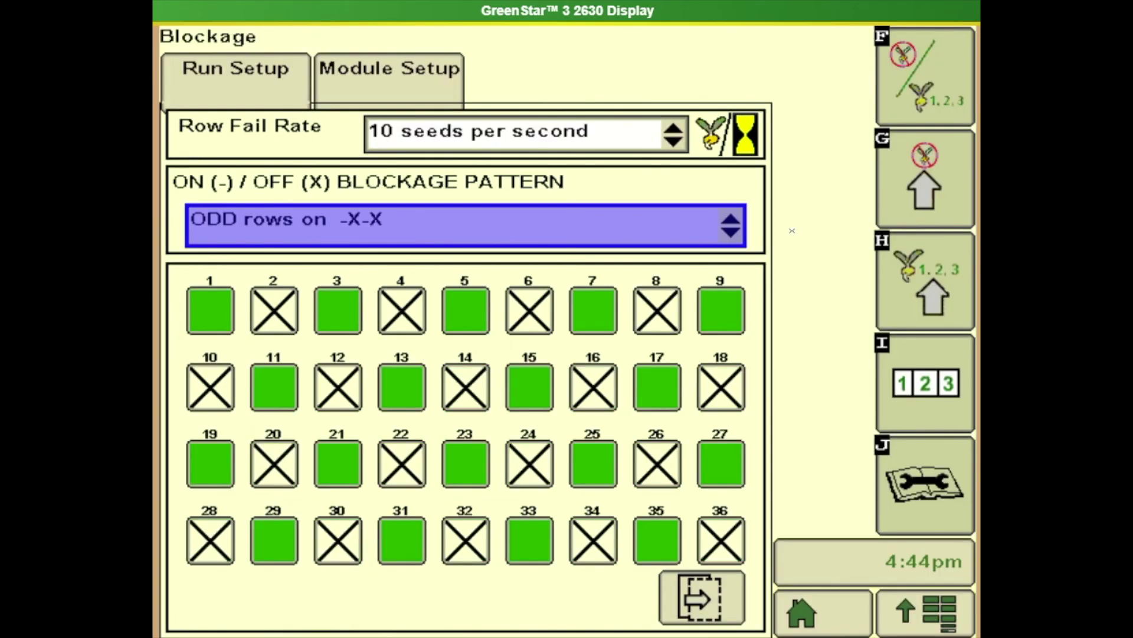
{"action": "left_click", "coordinate": [725, 225]}
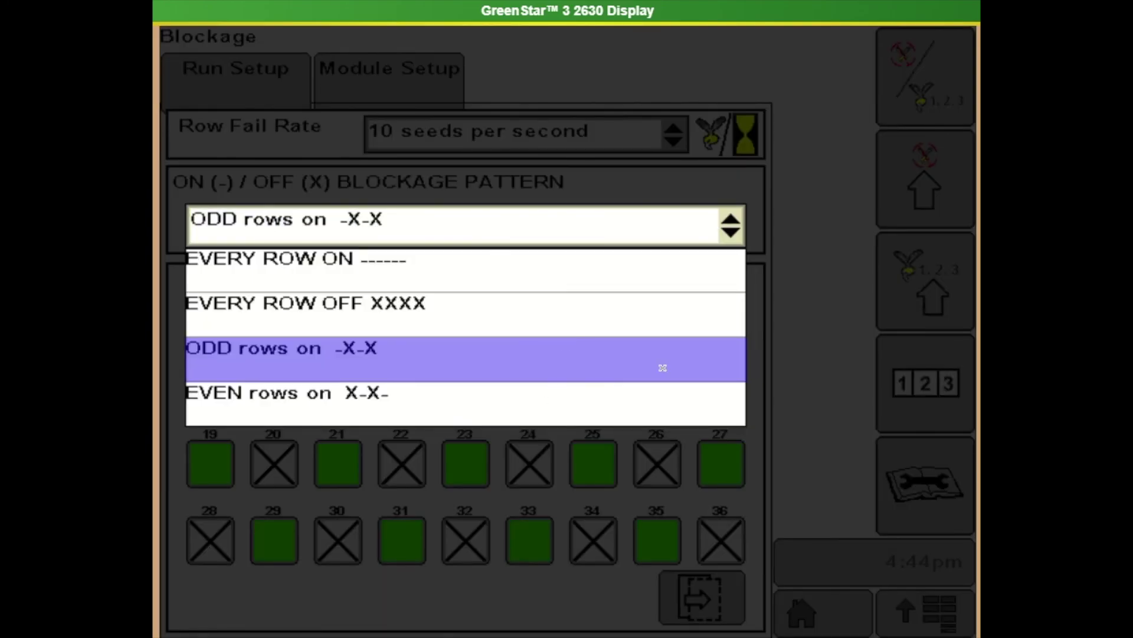
{"action": "left_click", "coordinate": [661, 397]}
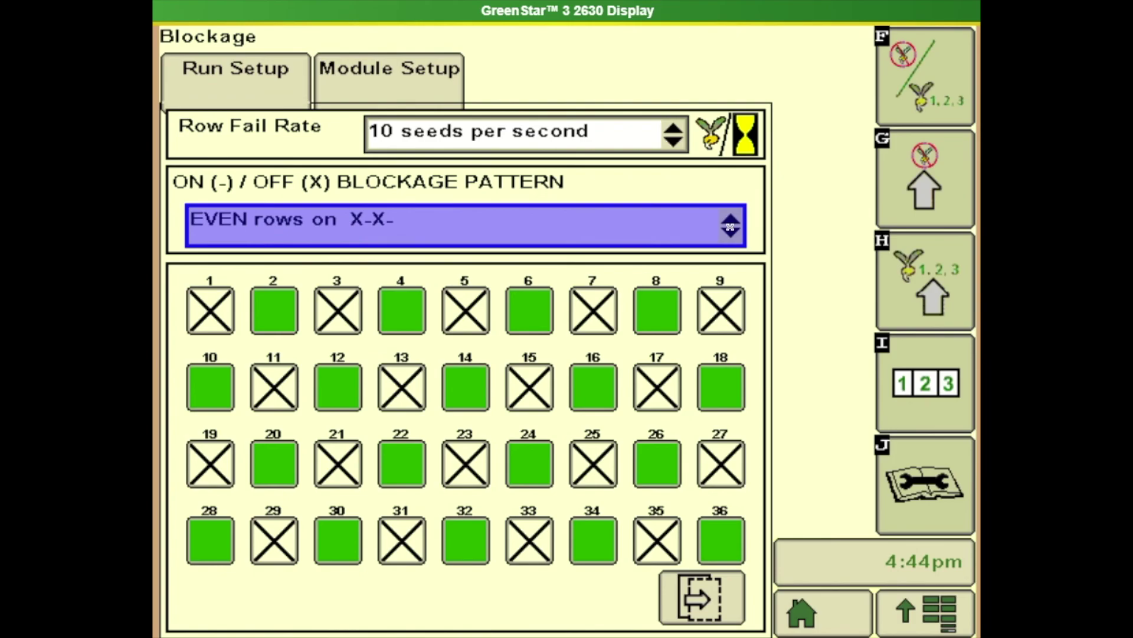
{"action": "left_click", "coordinate": [730, 226]}
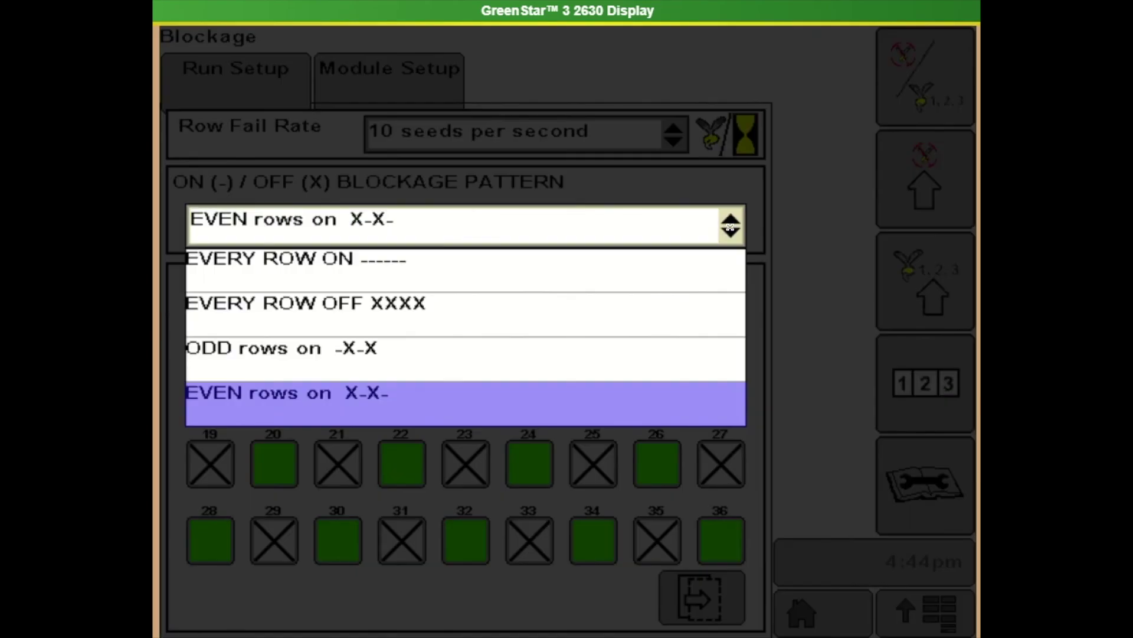
{"action": "left_click", "coordinate": [473, 273]}
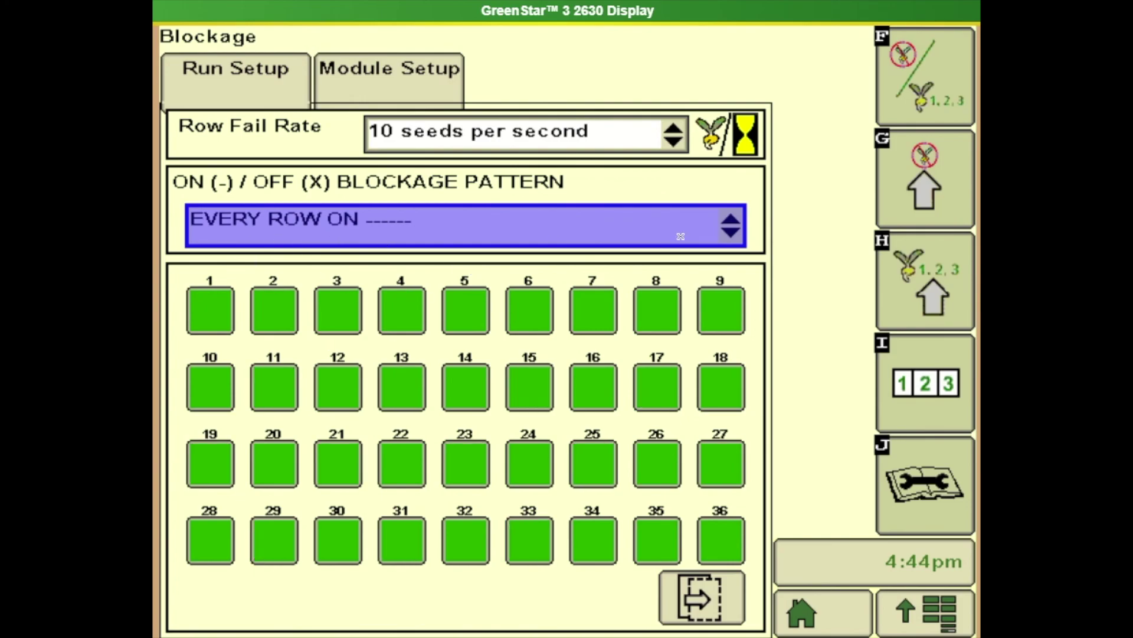
- Page to rows 37–72 and switch row 50 off and back on
{"action": "left_click", "coordinate": [703, 596]}
{"action": "left_click", "coordinate": [469, 406]}
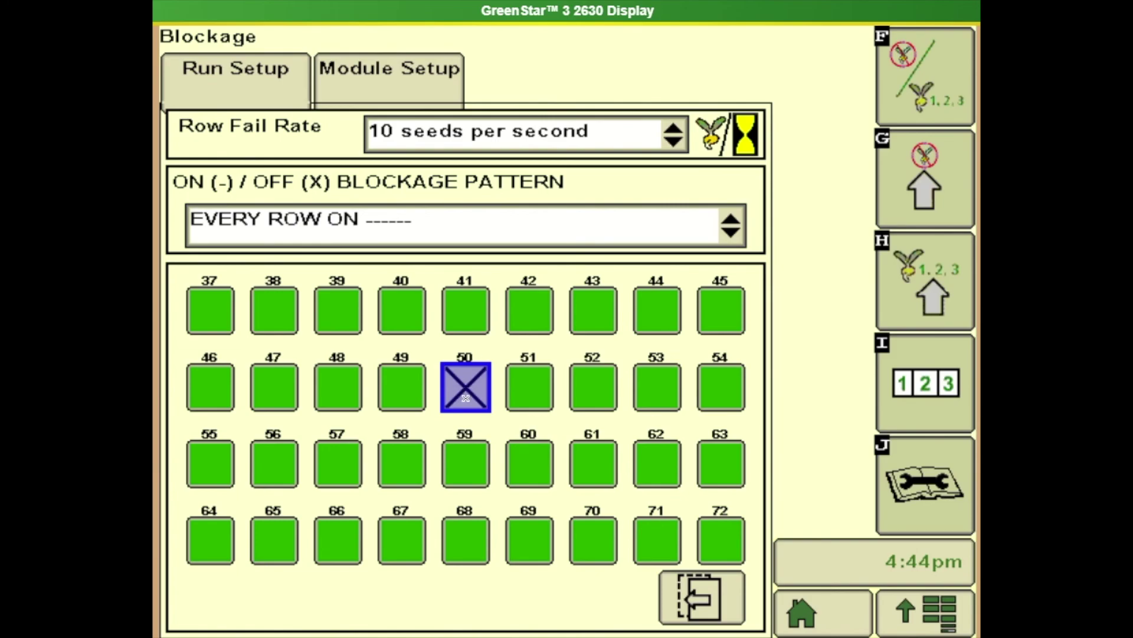
{"action": "left_click", "coordinate": [467, 399]}
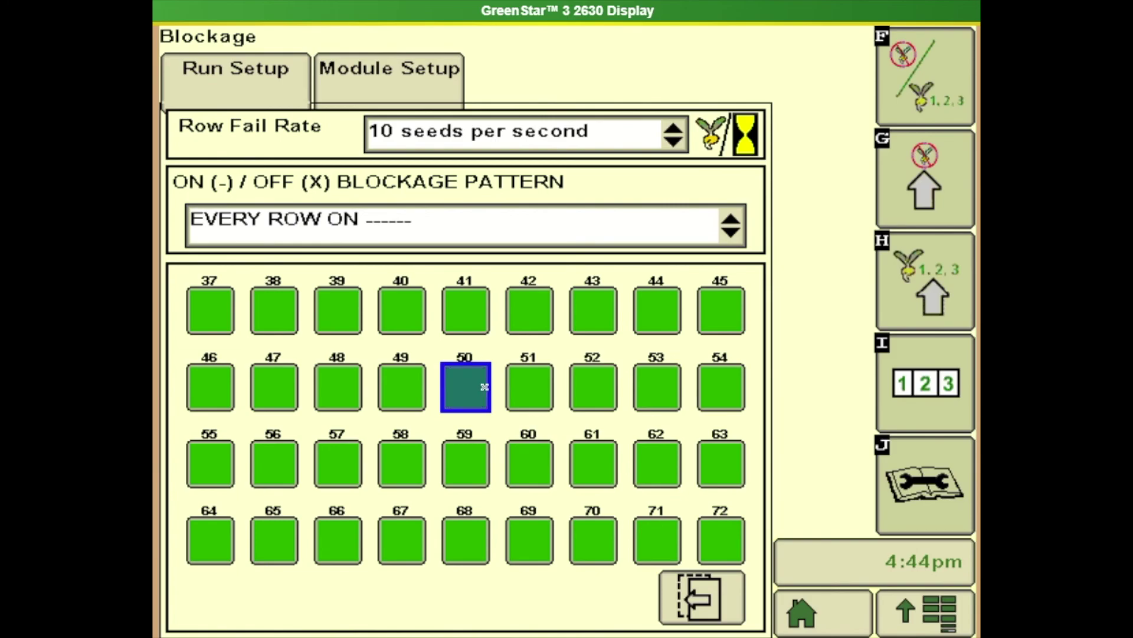
- Show the Module Setup summary: six modules, serials 100001–100006, 12 rows each
{"action": "left_click", "coordinate": [395, 68]}
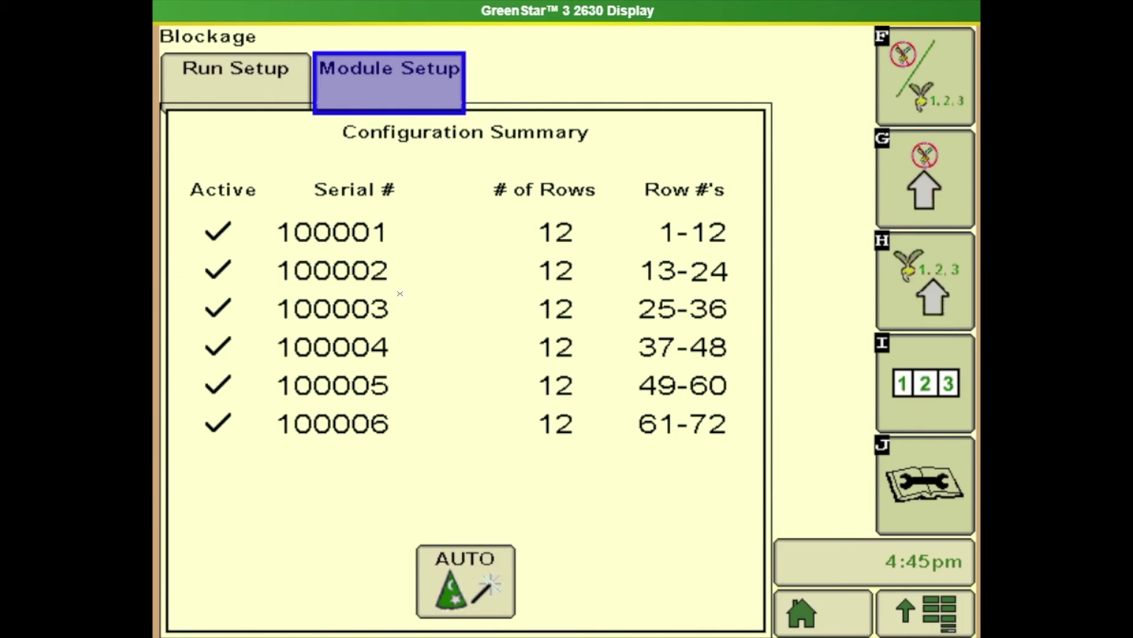
- Assign serial 100002 to the first module position and 100001 to the second, then open Counting Setup
{"action": "left_click", "coordinate": [405, 354]}
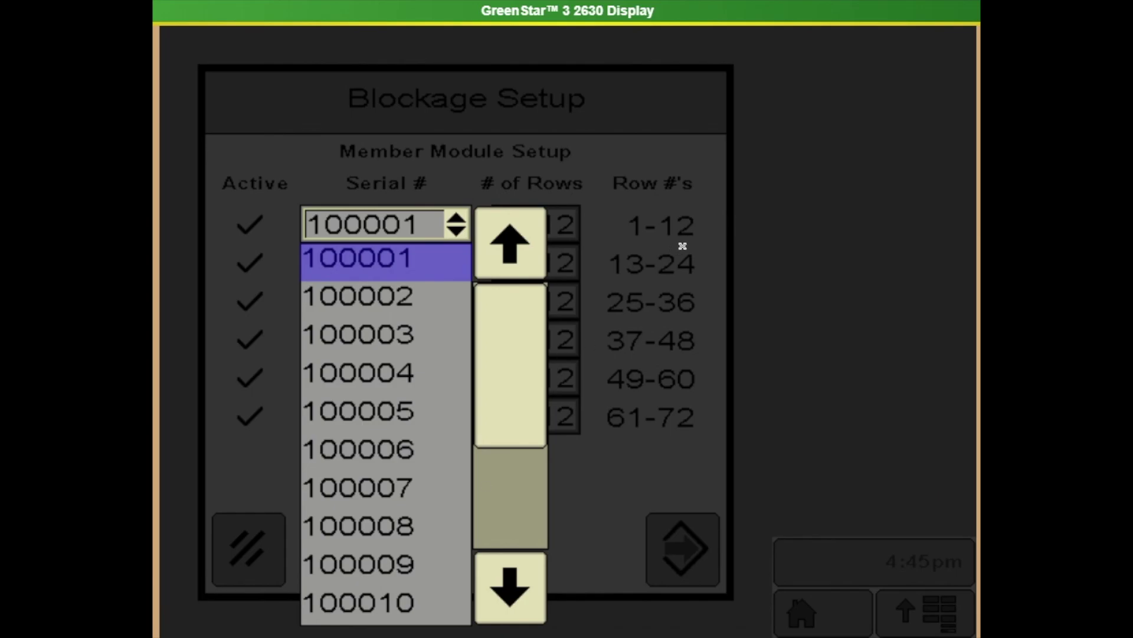
{"action": "left_click", "coordinate": [416, 297]}
{"action": "left_click", "coordinate": [457, 263]}
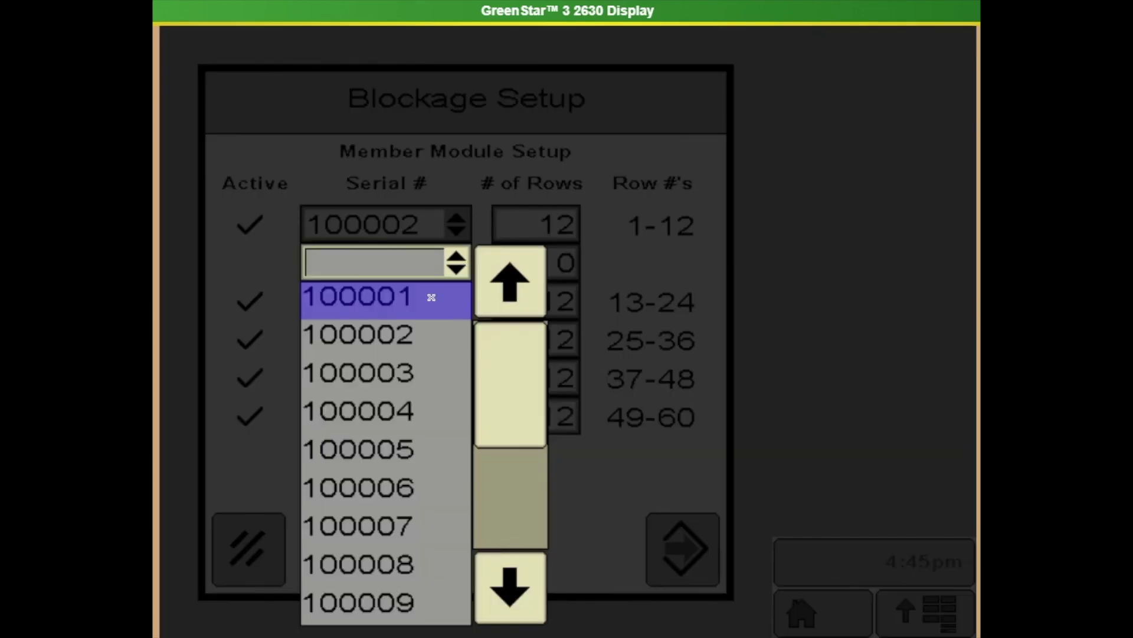
{"action": "left_click", "coordinate": [402, 294]}
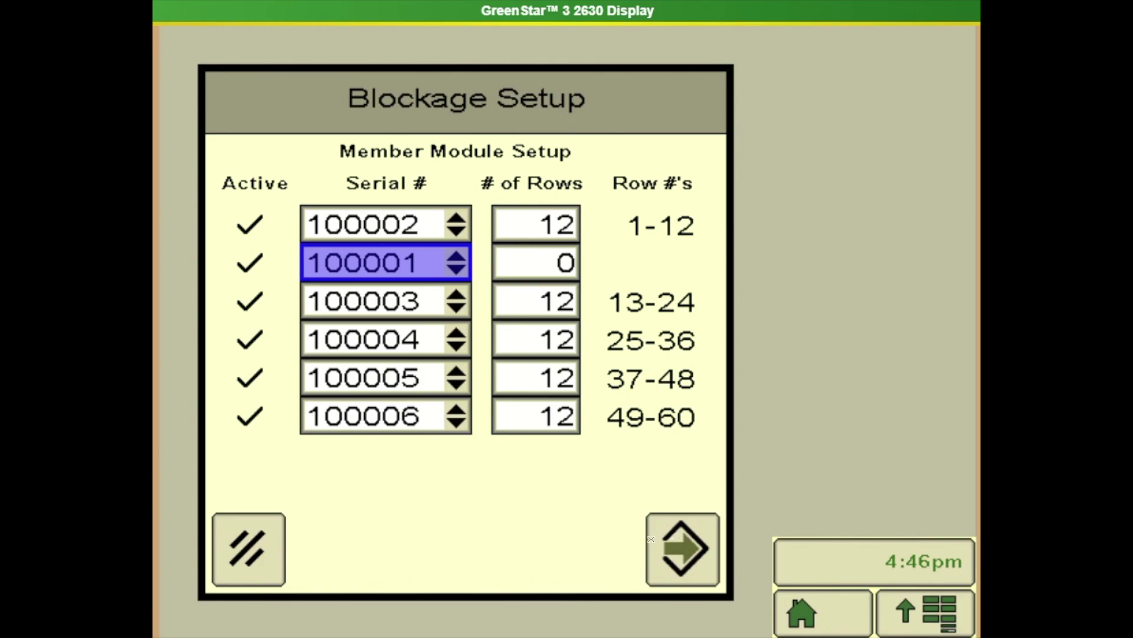
{"action": "left_click", "coordinate": [684, 547]}
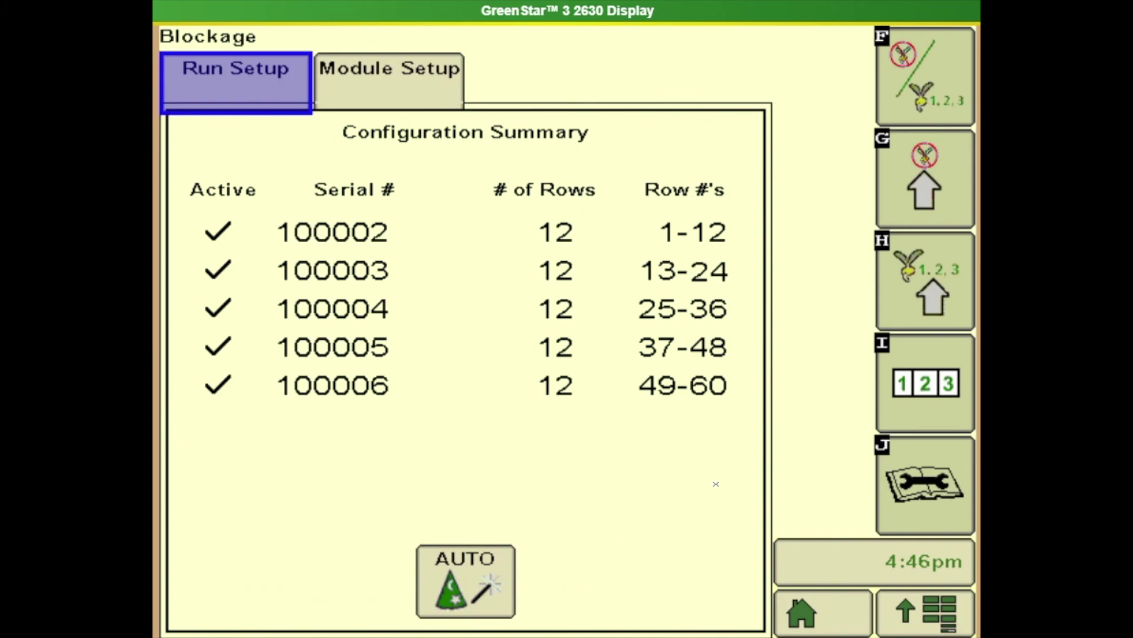
{"action": "left_click", "coordinate": [925, 282]}
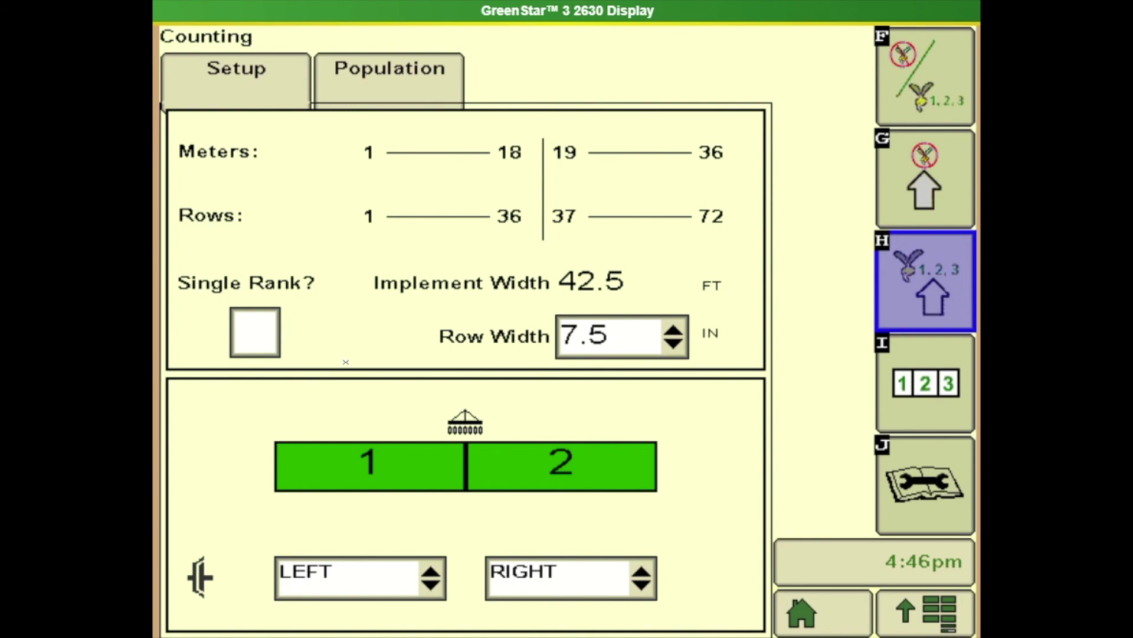
- Choose 7.5 in from the Row Width dropdown in Counting Setup
{"action": "left_click", "coordinate": [674, 337]}
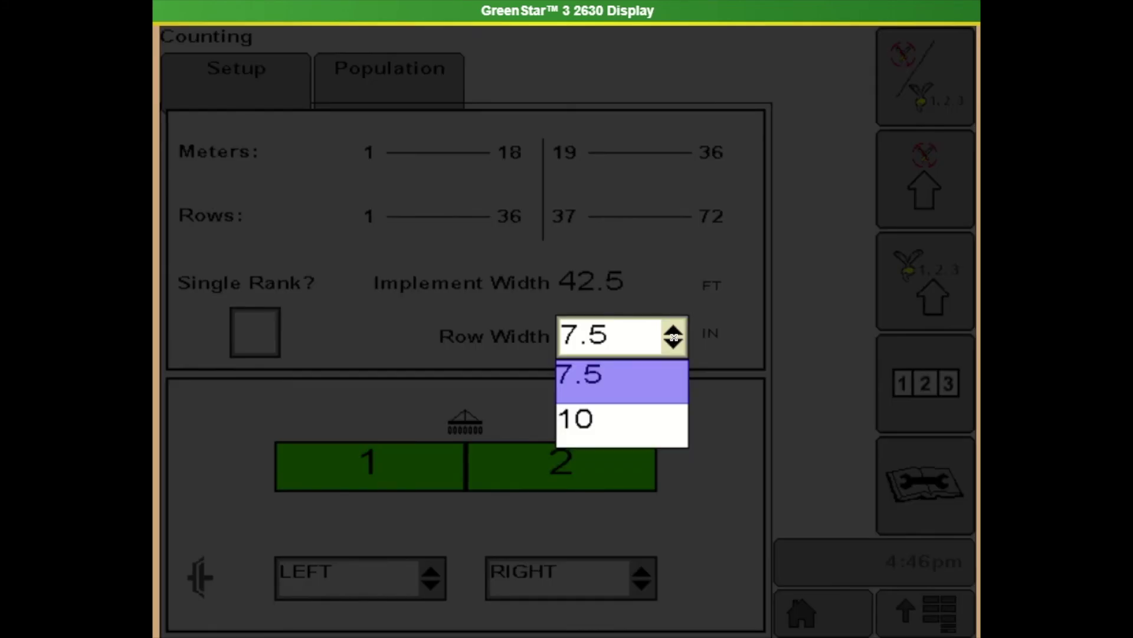
{"action": "left_click", "coordinate": [640, 397]}
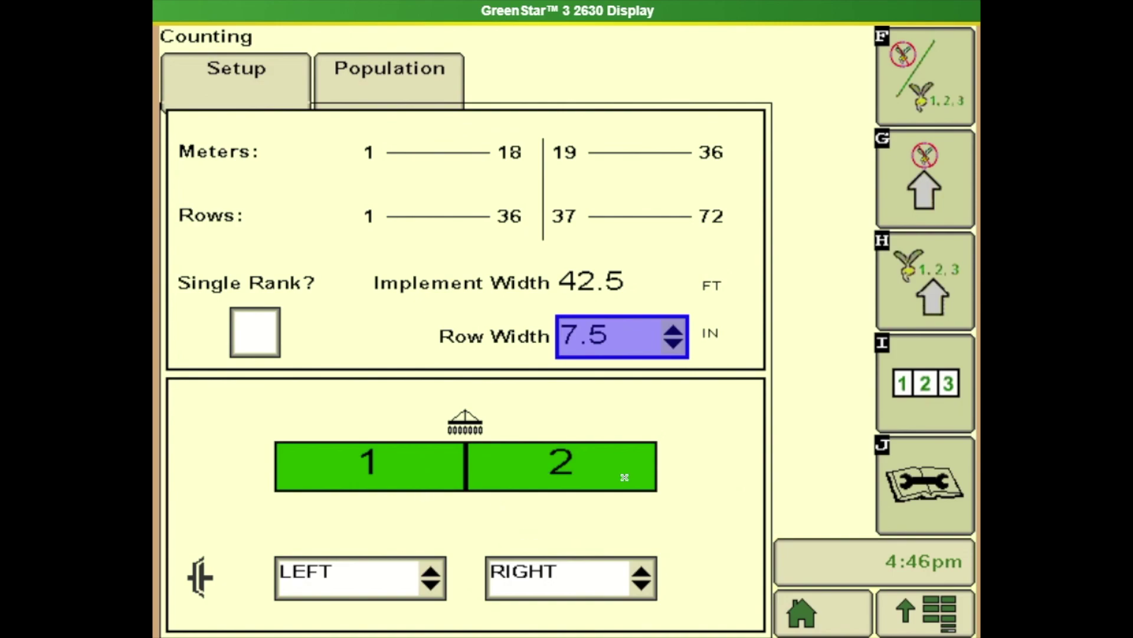
- On the Population tab, change the high and low alarms from 100% to 10%, then go to the Main Run Page
{"action": "left_click", "coordinate": [401, 71]}
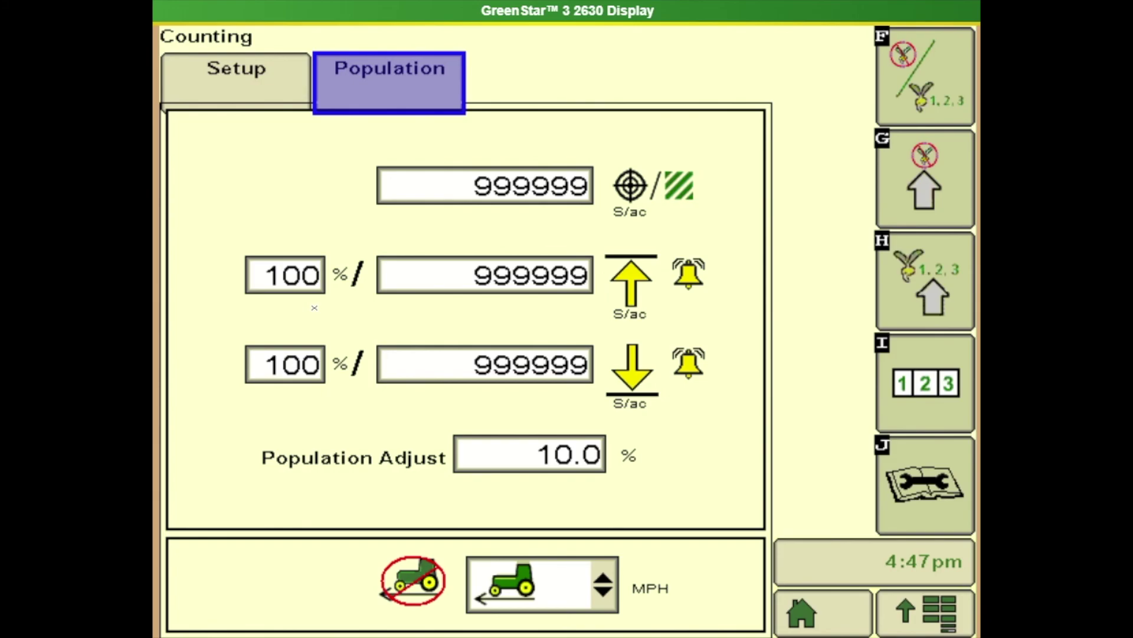
{"action": "left_click", "coordinate": [313, 278]}
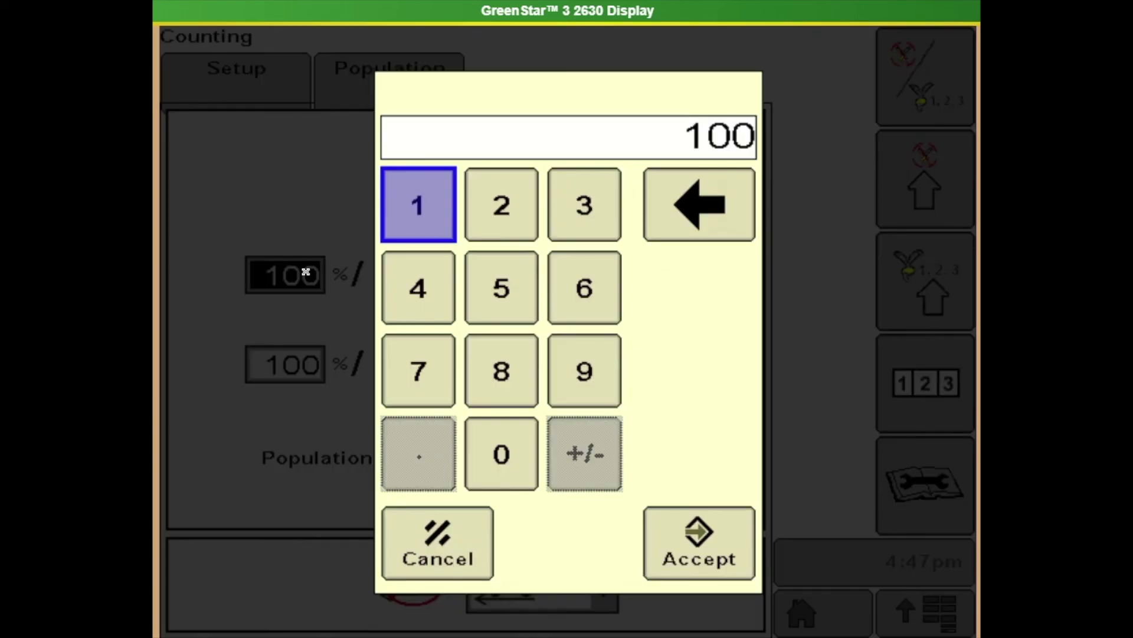
{"action": "left_click", "coordinate": [429, 207]}
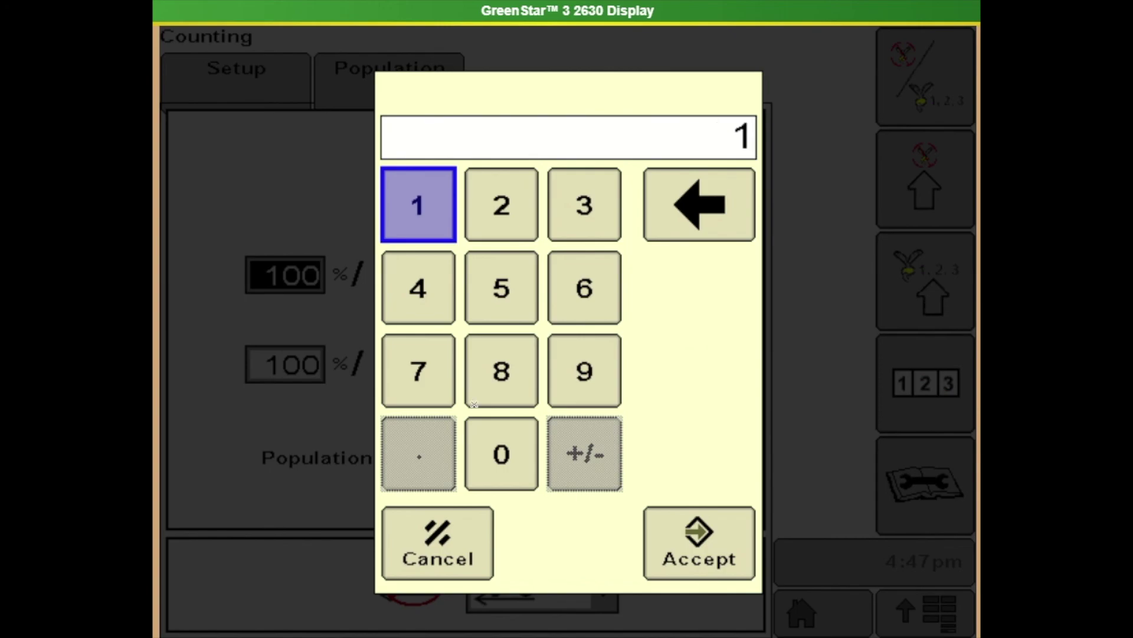
{"action": "left_click", "coordinate": [506, 450]}
{"action": "left_click", "coordinate": [699, 542]}
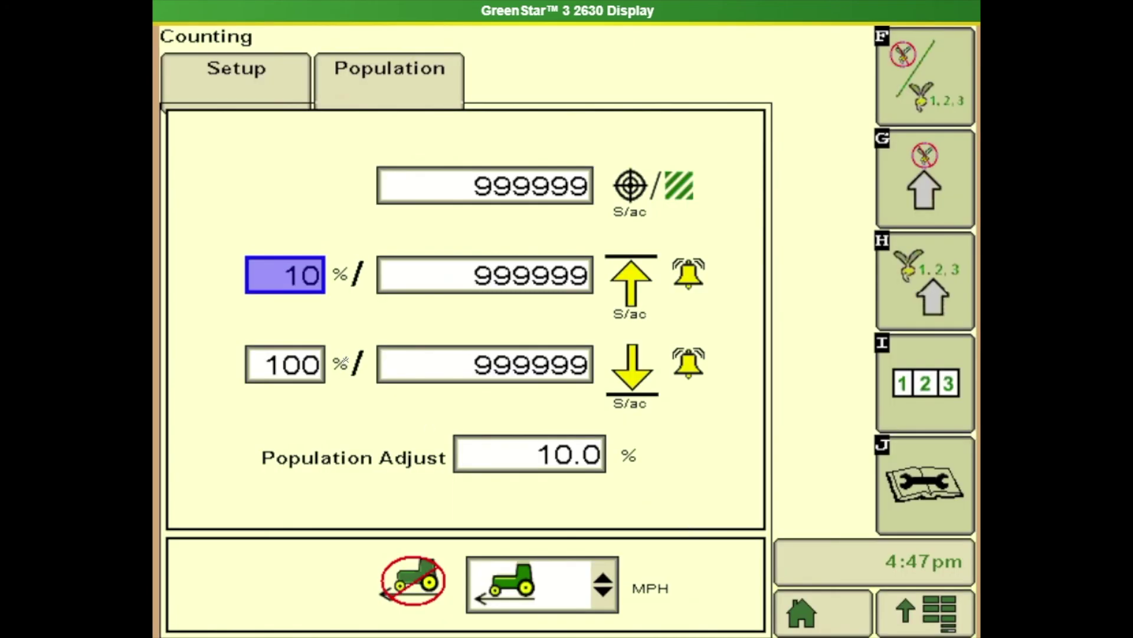
{"action": "left_click", "coordinate": [289, 367]}
{"action": "left_click", "coordinate": [418, 205]}
{"action": "left_click", "coordinate": [501, 453]}
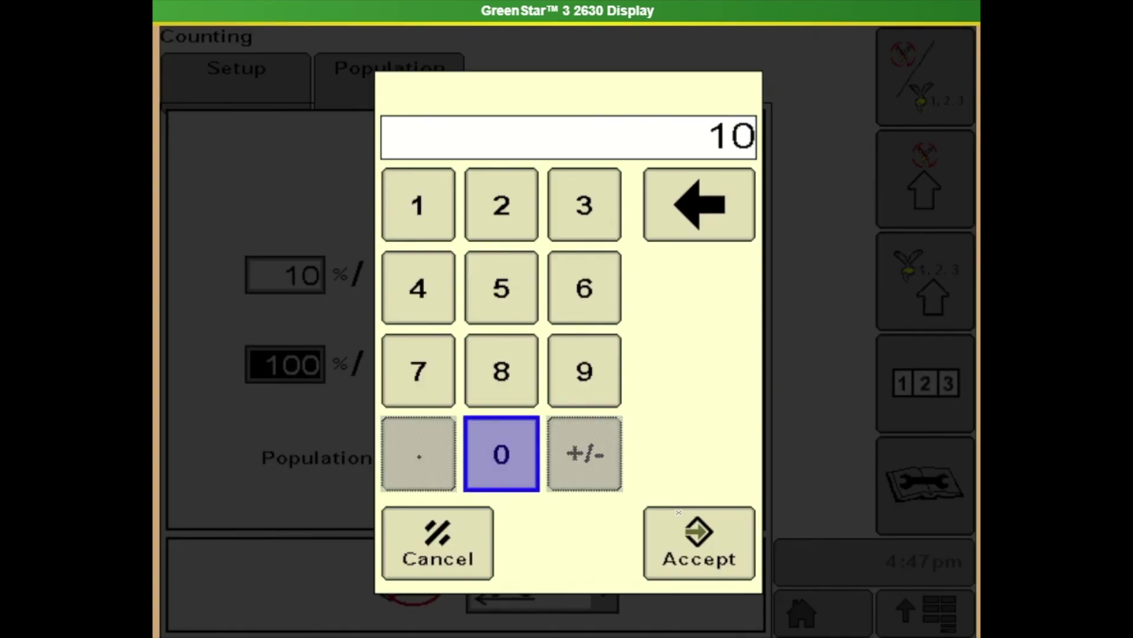
{"action": "left_click", "coordinate": [703, 525]}
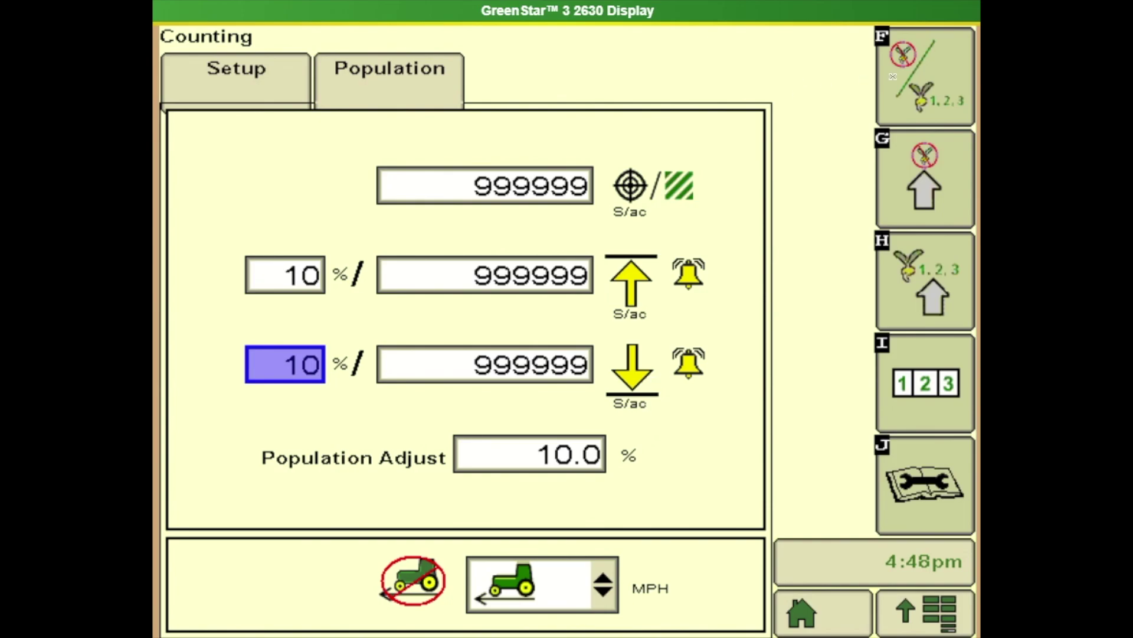
{"action": "left_click", "coordinate": [909, 76]}
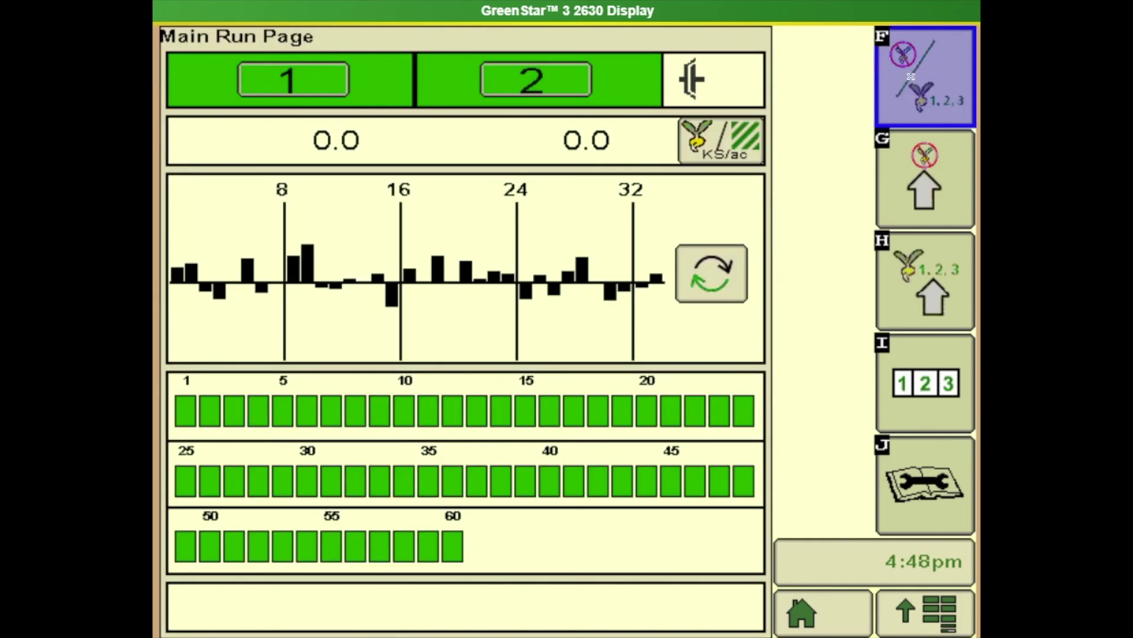
- Combine the two section rates into one KS/ac population readout, then return to Counting Setup
{"action": "left_click", "coordinate": [727, 140]}
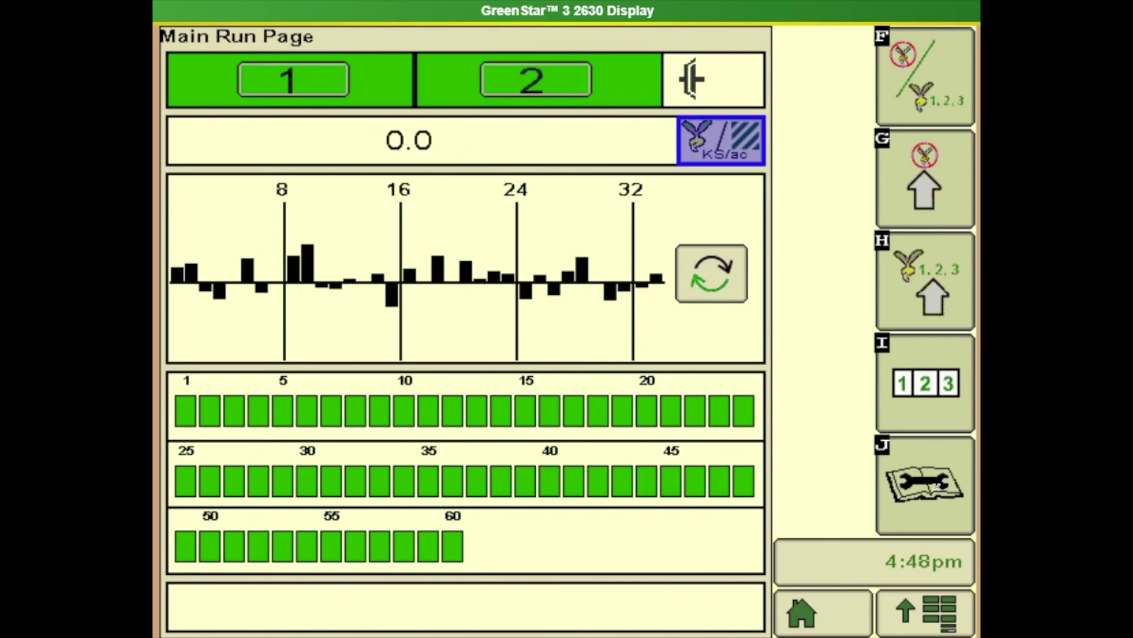
{"action": "left_click", "coordinate": [926, 280]}
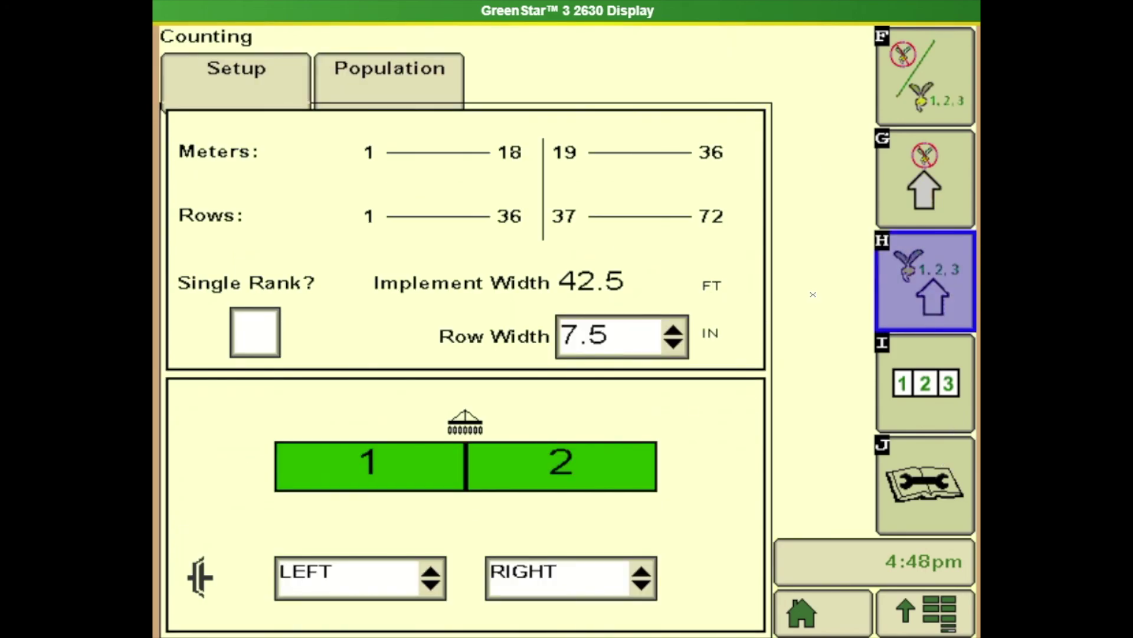
- On the Population tab, choose the GPS satellite tractor as speed source, then show the Totals page
{"action": "left_click", "coordinate": [385, 65]}
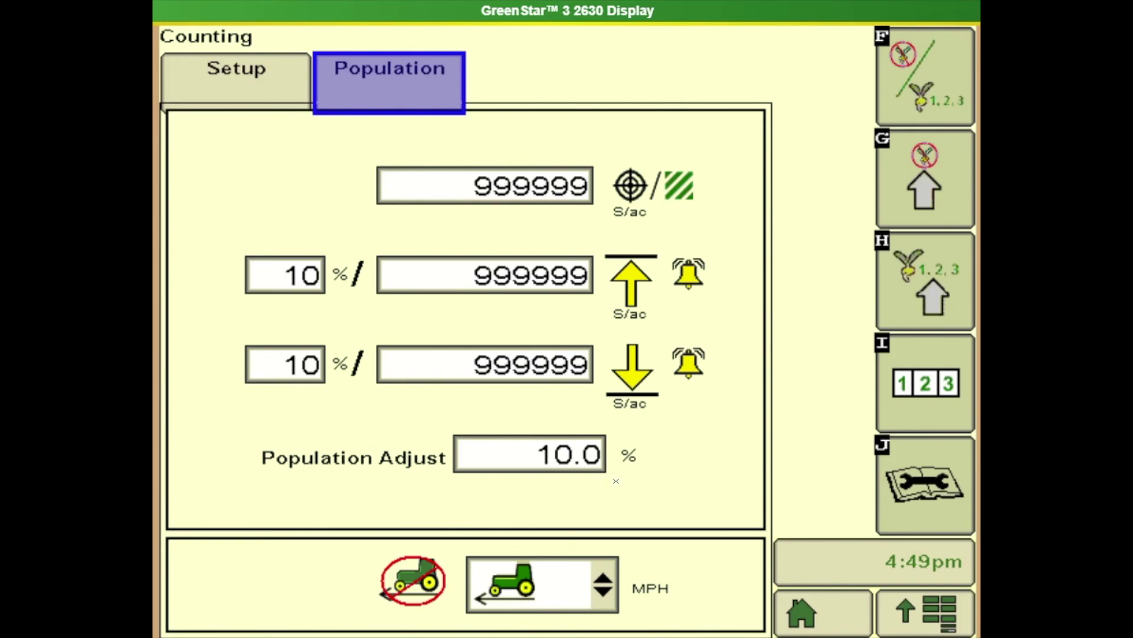
{"action": "left_click", "coordinate": [605, 582]}
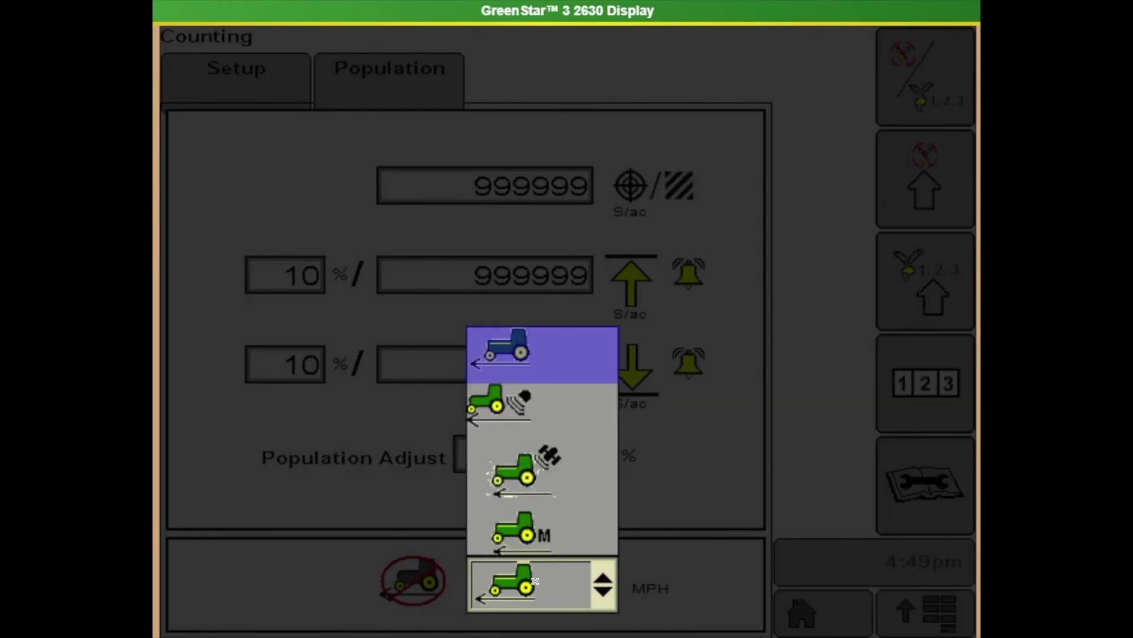
{"action": "left_click", "coordinate": [552, 469]}
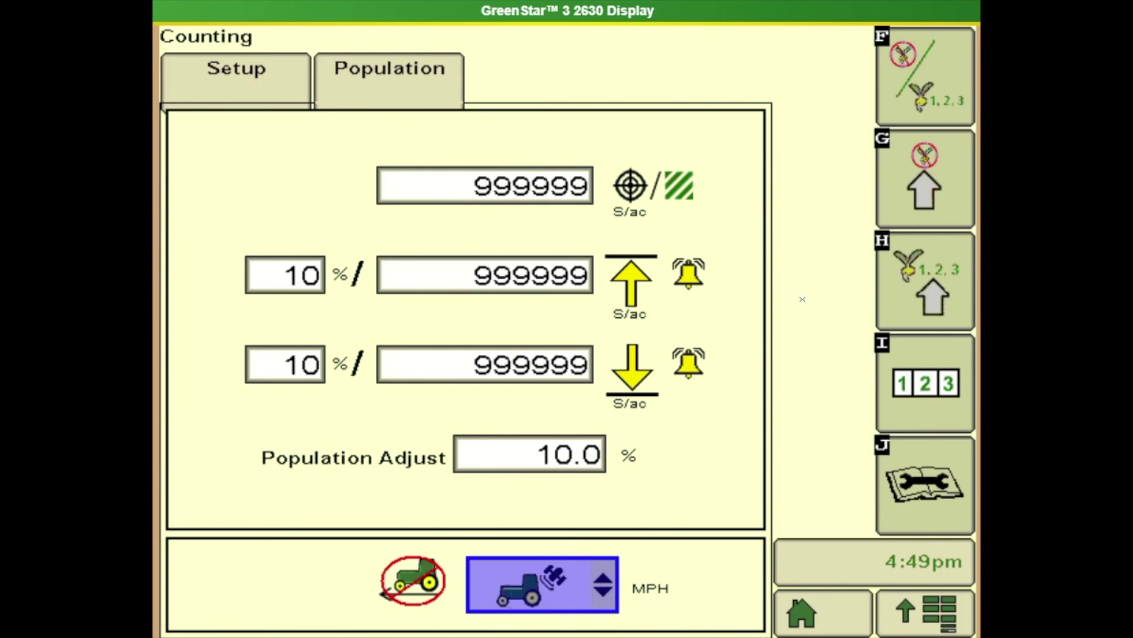
{"action": "left_click", "coordinate": [903, 371]}
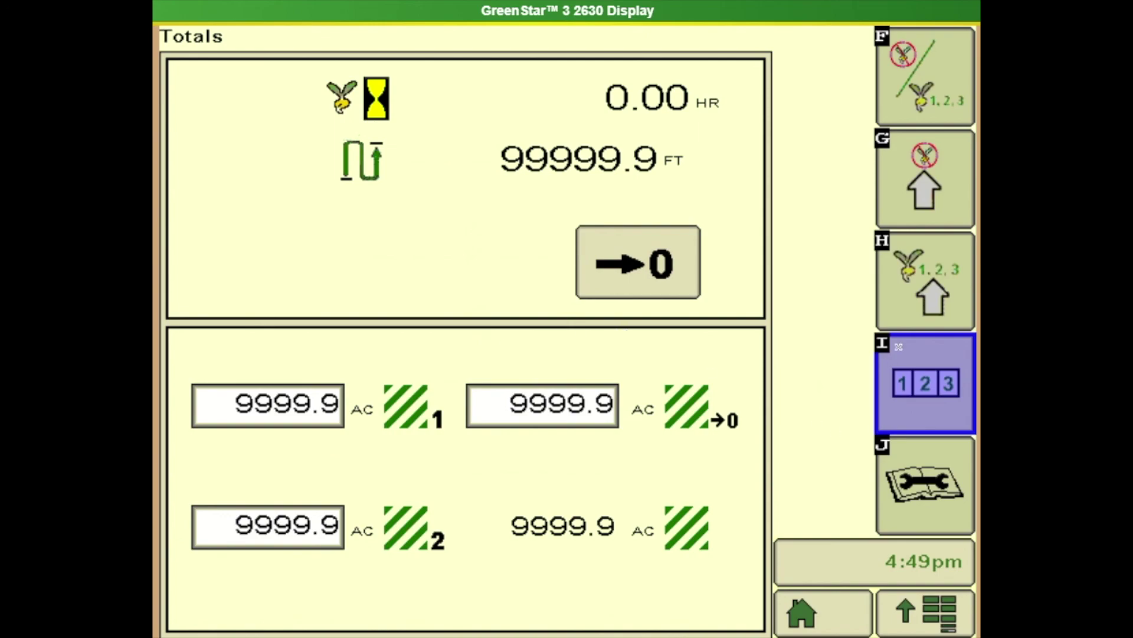
- Highlight the →0 totals reset button, then open the Blockage - Diagnostics System Readings
{"action": "left_click", "coordinate": [650, 268]}
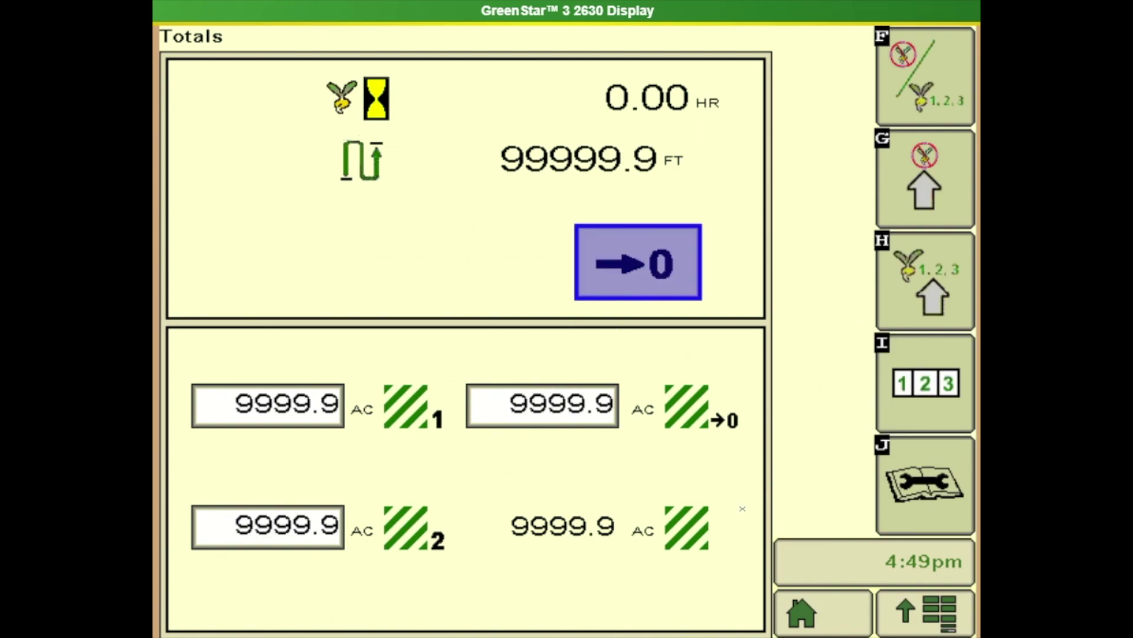
{"action": "left_click", "coordinate": [943, 484]}
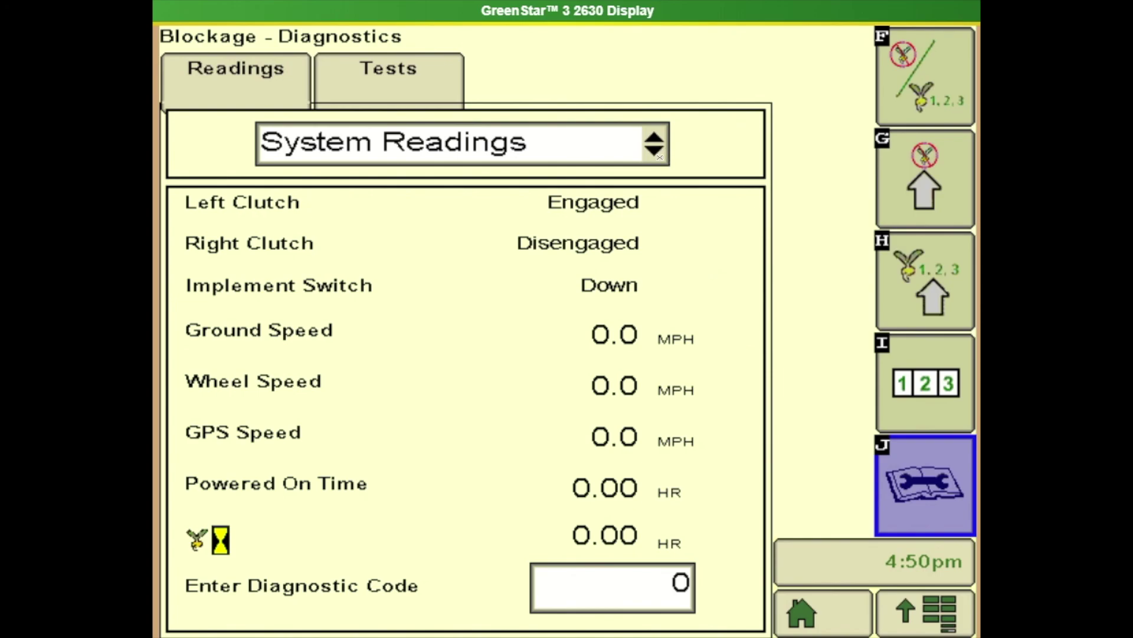
- View the Master Module readings, then the Member Module 1 readings, then switch to the Tests page
{"action": "left_click", "coordinate": [654, 144]}
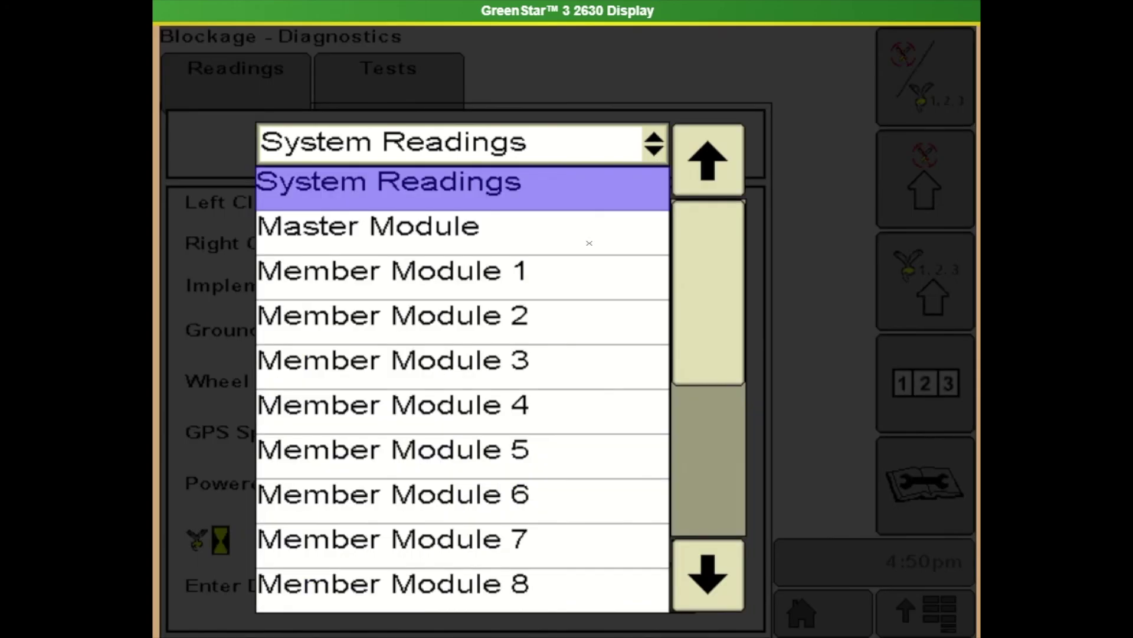
{"action": "left_click", "coordinate": [553, 239]}
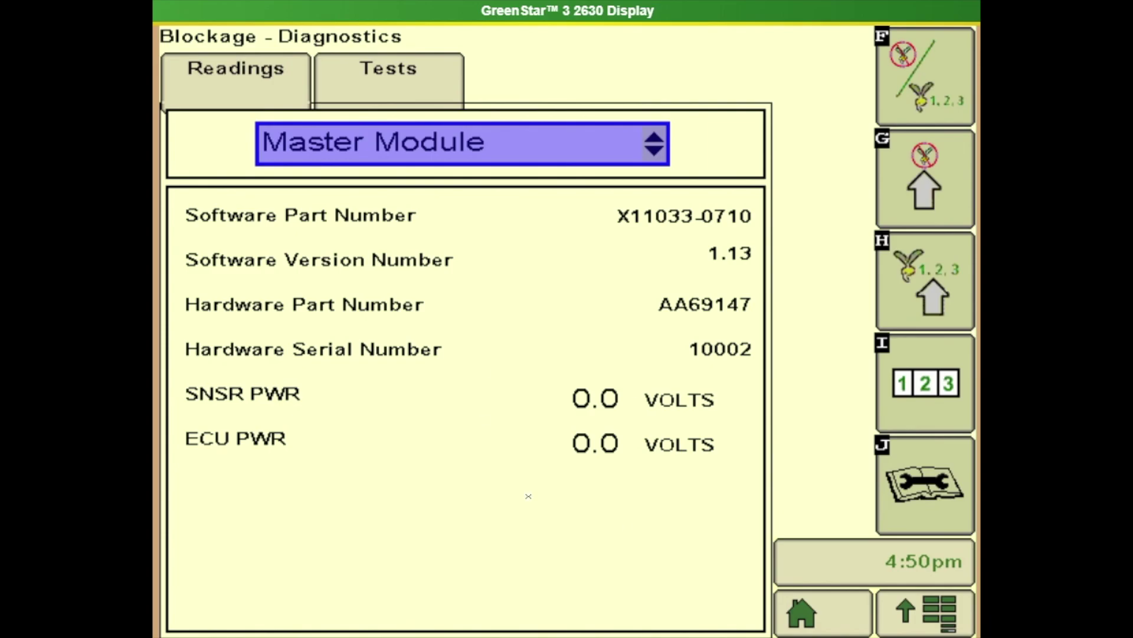
{"action": "left_click", "coordinate": [625, 140]}
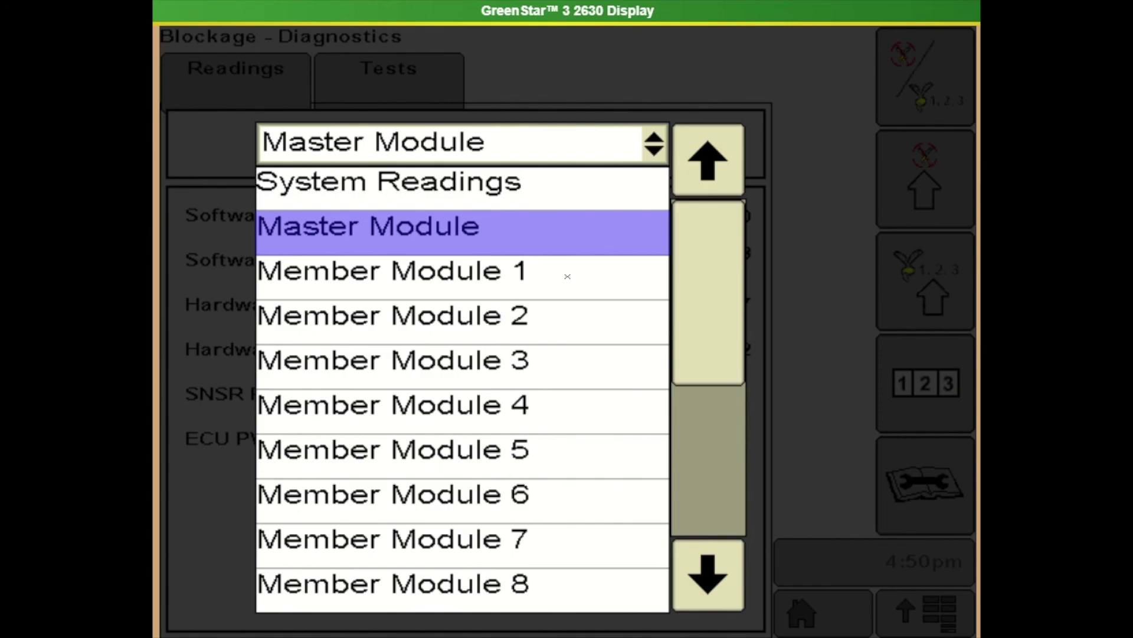
{"action": "left_click", "coordinate": [535, 278]}
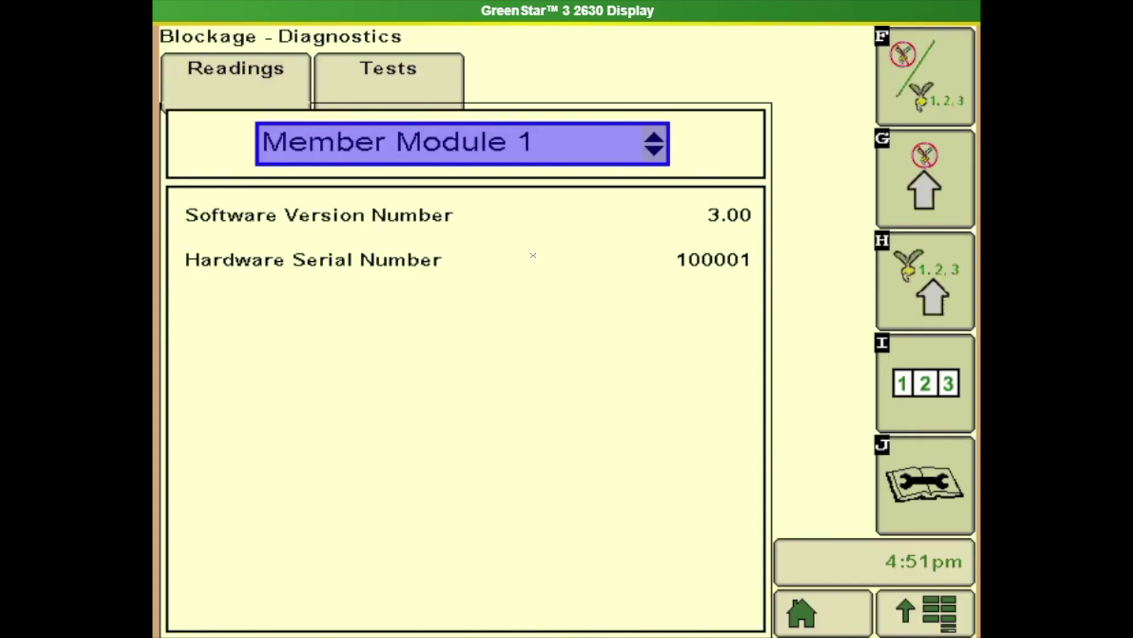
{"action": "left_click", "coordinate": [376, 70]}
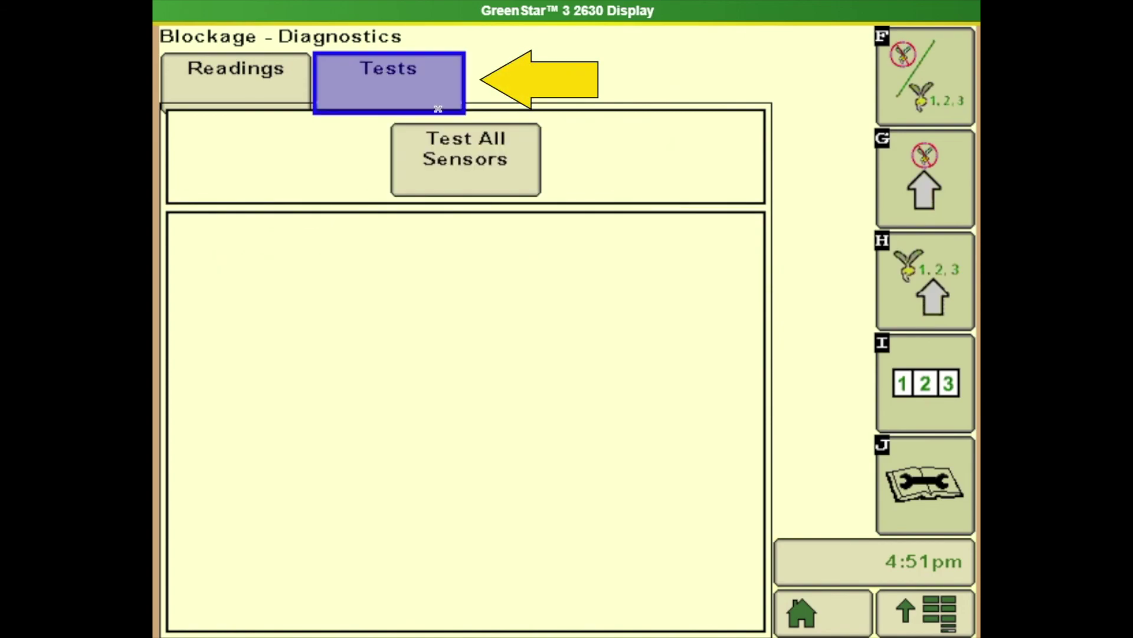
{"action": "left_click", "coordinate": [520, 158]}
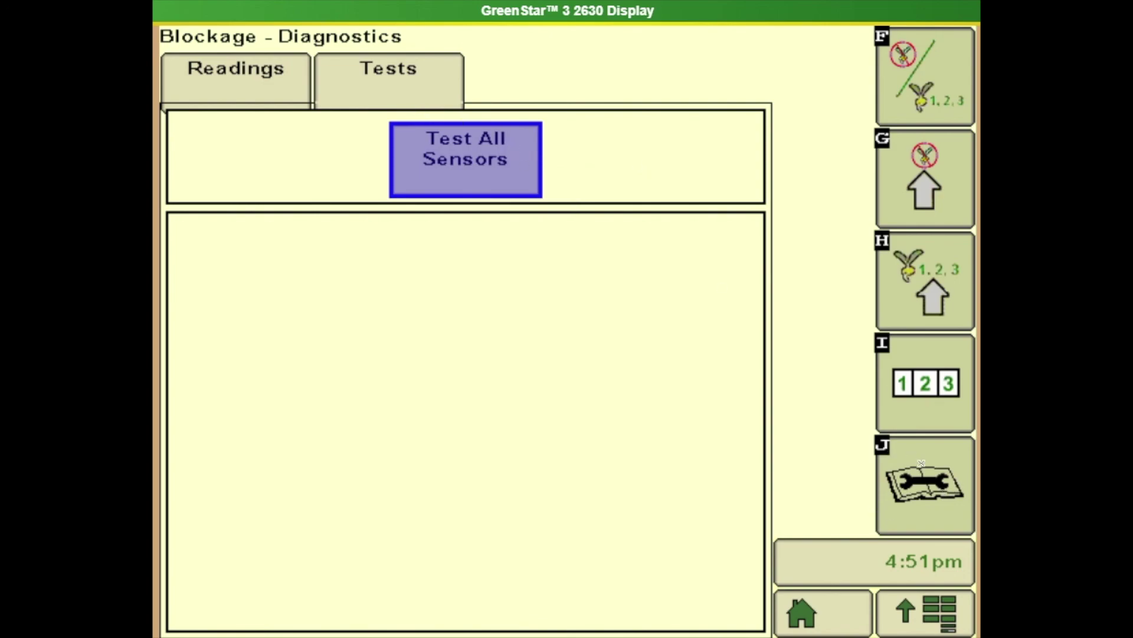
- Bring up the main applications menu using the bottom-right Menu button
{"action": "left_click", "coordinate": [935, 608]}
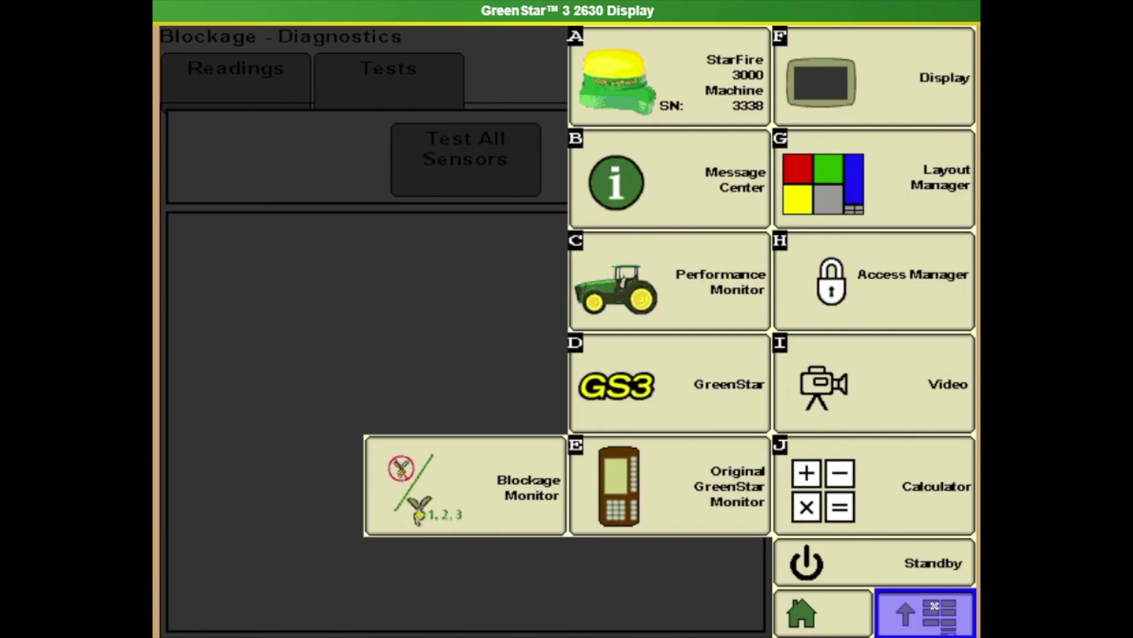